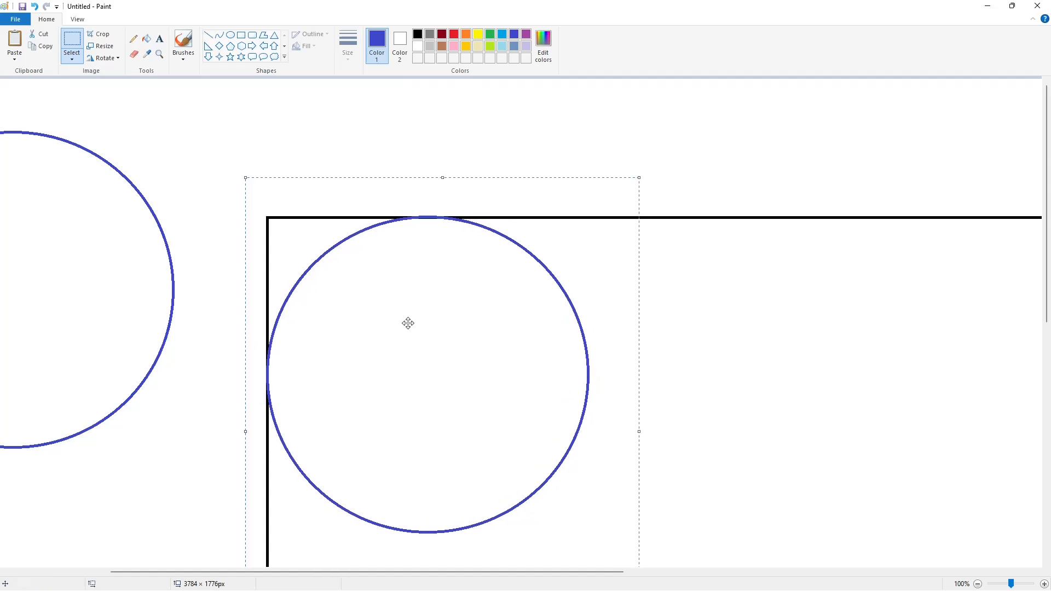
Step: Erase the rectangle's square upper-left corner outside the circle with white fill, and recolor the circle black
{"action": "left_click", "coordinate": [146, 39]}
{"action": "left_click", "coordinate": [417, 46]}
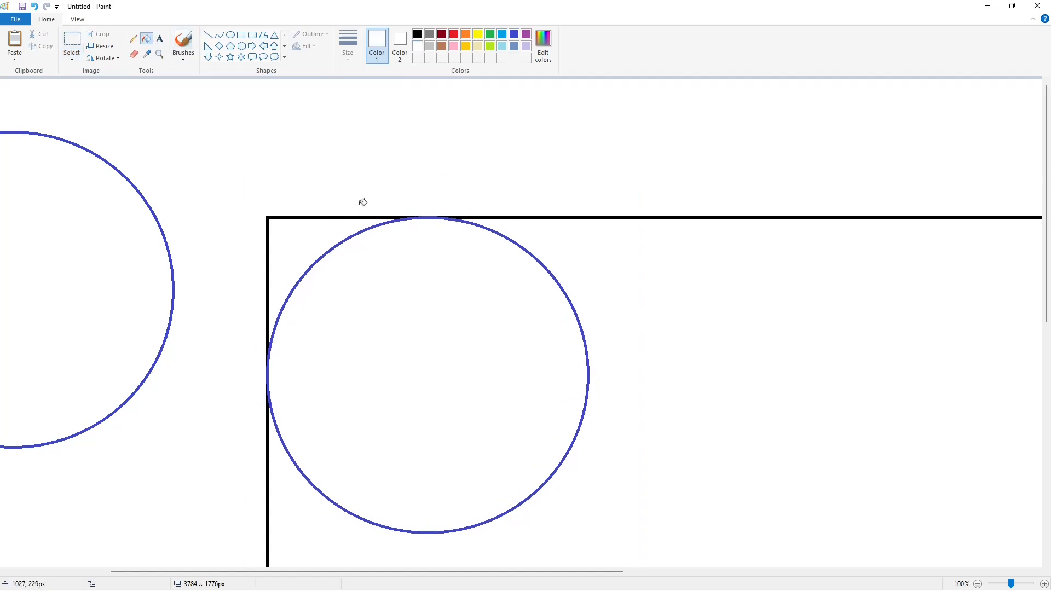
{"action": "left_click", "coordinate": [363, 218]}
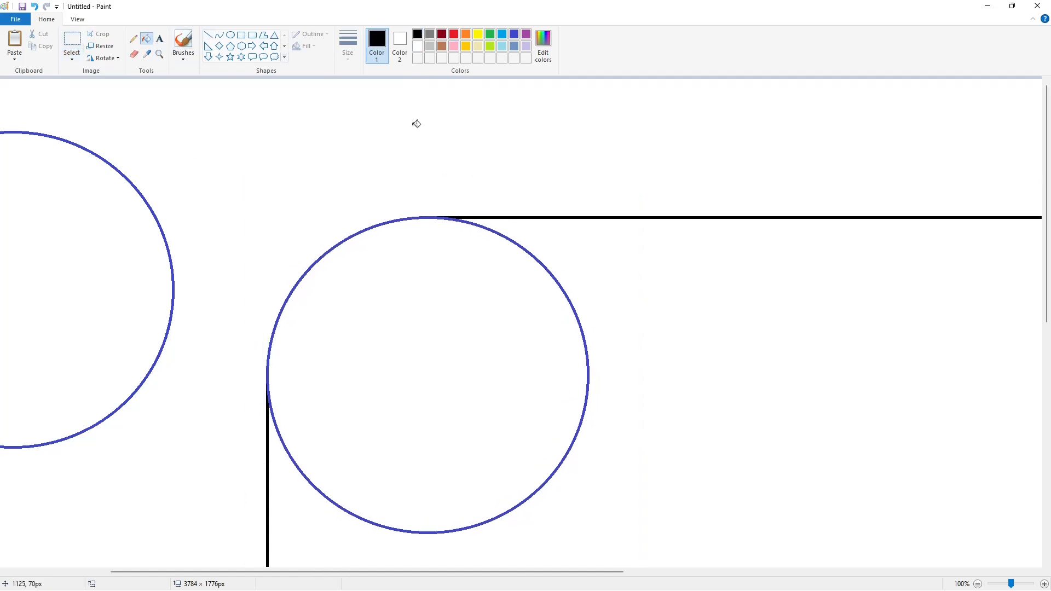
{"action": "left_click", "coordinate": [414, 218]}
Step: Cut the circle from the outline with white lines near both tangent points, and fill its leftover arc white
{"action": "left_click", "coordinate": [417, 46]}
{"action": "left_click", "coordinate": [208, 35]}
{"action": "left_click_drag", "start_coordinate": [426, 222], "coordinate": [522, 234]}
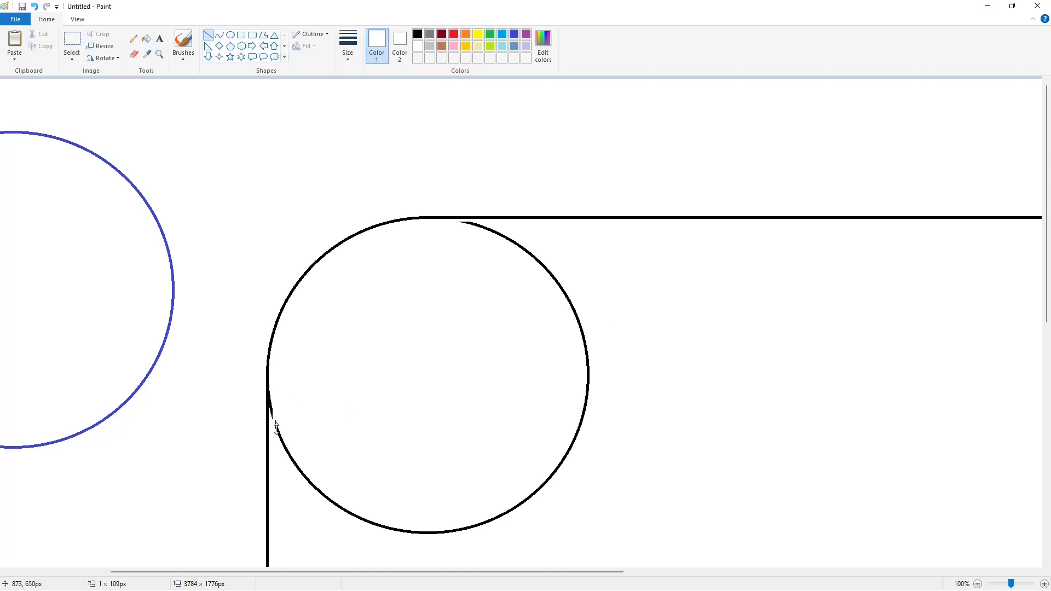
{"action": "key", "text": "Left"}
{"action": "key", "text": "Left"}
{"action": "left_click", "coordinate": [146, 39]}
{"action": "left_click", "coordinate": [546, 265]}
{"action": "left_click", "coordinate": [978, 584]}
{"action": "left_click", "coordinate": [1044, 584]}
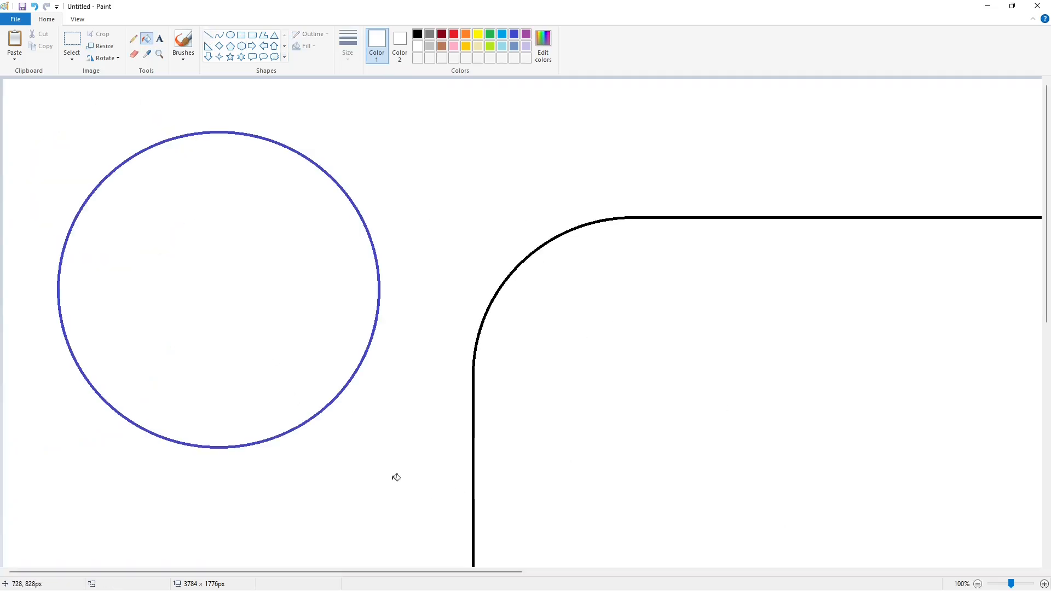
Step: Copy a rectangular area containing the outline's rounded upper-left corner
{"action": "left_click", "coordinate": [71, 38]}
{"action": "left_click_drag", "start_coordinate": [384, 139], "coordinate": [737, 475]}
{"action": "key", "text": "ctrl+c"}
Step: Recolor the rectangle's outline blue with the fill tool
{"action": "left_click_drag", "start_coordinate": [461, 573], "coordinate": [857, 514]}
{"action": "key", "text": "ctrl+v"}
{"action": "key", "text": "ctrl+z"}
{"action": "left_click", "coordinate": [146, 38]}
{"action": "left_click", "coordinate": [514, 34]}
{"action": "left_click", "coordinate": [620, 218]}
Step: Paste the rounded corner, flip it horizontally and align it over the outline's upper-right corner
{"action": "key", "text": "ctrl+v"}
{"action": "left_click", "coordinate": [103, 58]}
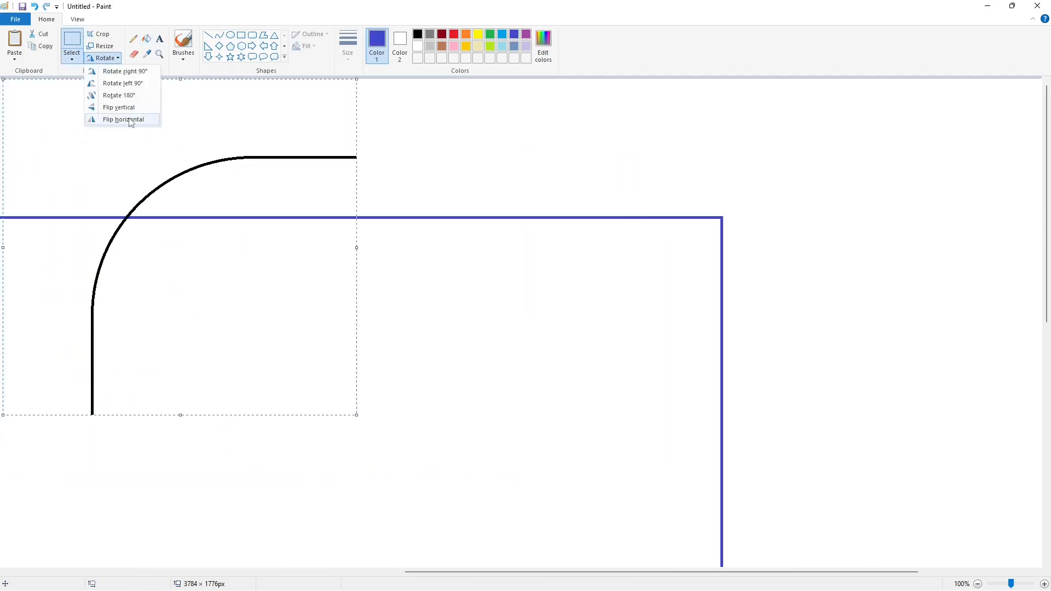
{"action": "left_click", "coordinate": [131, 120]}
{"action": "left_click_drag", "start_coordinate": [266, 256], "coordinate": [720, 334]}
Step: Paste another rounded corner, flip it vertically and horizontally, and align it exactly over the outline's lower-right corner
{"action": "scroll", "coordinate": [971, 373], "scroll_direction": "down", "scroll_amount": 10}
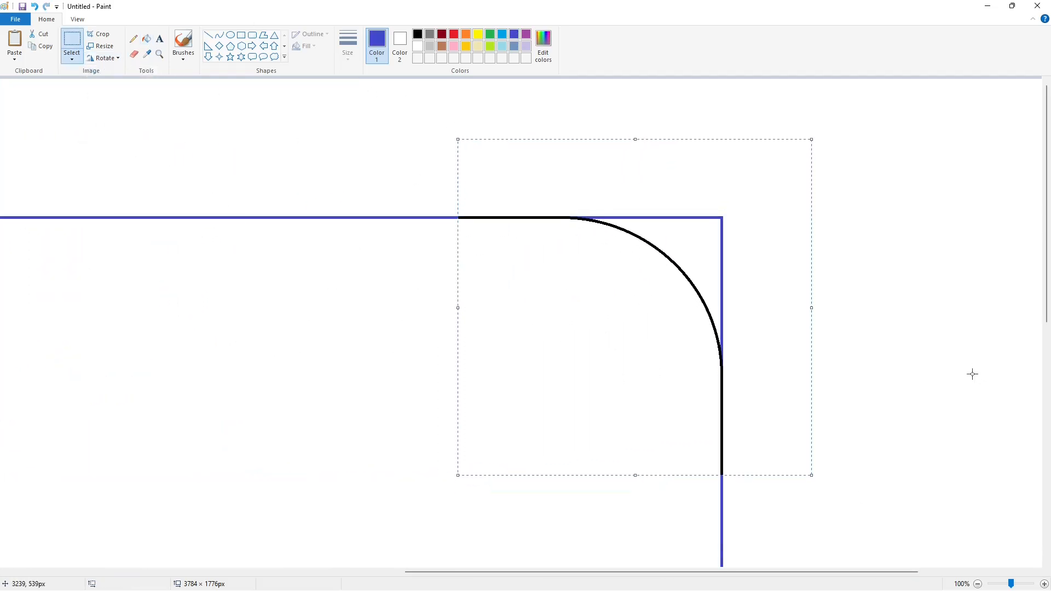
{"action": "key", "text": "ctrl+v"}
{"action": "left_click", "coordinate": [103, 58]}
{"action": "left_click", "coordinate": [131, 108]}
{"action": "left_click", "coordinate": [103, 58]}
{"action": "left_click", "coordinate": [131, 119]}
{"action": "left_click_drag", "start_coordinate": [145, 192], "coordinate": [603, 289]}
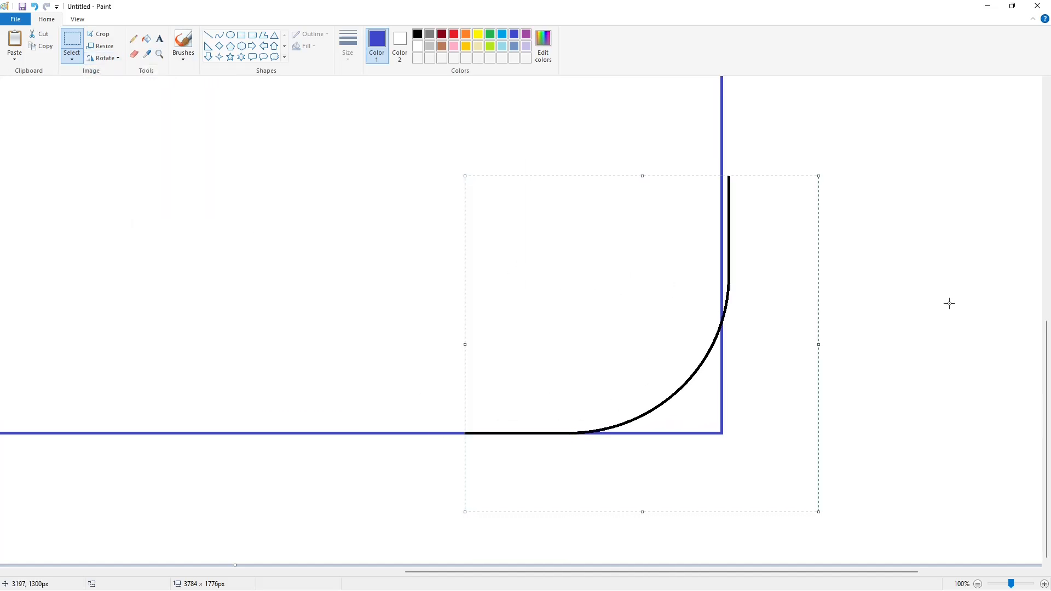
{"action": "key", "text": "Left"}
{"action": "key", "text": "Left"}
{"action": "key", "text": "Left"}
{"action": "key", "text": "Left"}
{"action": "key", "text": "Left"}
{"action": "key", "text": "Left"}
{"action": "left_click", "coordinate": [948, 303]}
Step: Paste another rounded corner, flip it vertically and align it exactly over the outline's lower-left corner
{"action": "left_click_drag", "start_coordinate": [732, 572], "coordinate": [461, 572]}
{"action": "key", "text": "ctrl+v"}
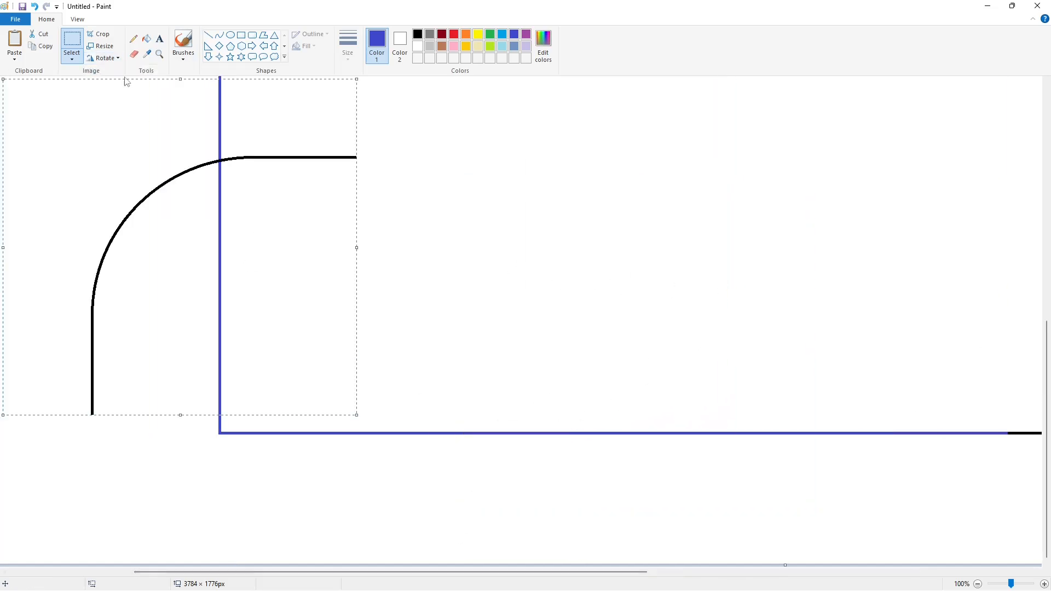
{"action": "left_click", "coordinate": [104, 58]}
{"action": "left_click", "coordinate": [130, 107]}
{"action": "left_click_drag", "start_coordinate": [135, 213], "coordinate": [277, 309]}
{"action": "key", "text": "Down"}
{"action": "key", "text": "Down"}
{"action": "key", "text": "Down"}
{"action": "key", "text": "Left"}
{"action": "key", "text": "Left"}
{"action": "key", "text": "Left"}
{"action": "key", "text": "Left"}
{"action": "key", "text": "Left"}
{"action": "key", "text": "Left"}
{"action": "key", "text": "Left"}
{"action": "key", "text": "Left"}
{"action": "key", "text": "Left"}
{"action": "key", "text": "Left"}
{"action": "key", "text": "Left"}
{"action": "key", "text": "Left"}
{"action": "key", "text": "Left"}
{"action": "key", "text": "Left"}
{"action": "key", "text": "Left"}
{"action": "key", "text": "Left"}
{"action": "key", "text": "Left"}
{"action": "key", "text": "Left"}
{"action": "key", "text": "Left"}
{"action": "key", "text": "Left"}
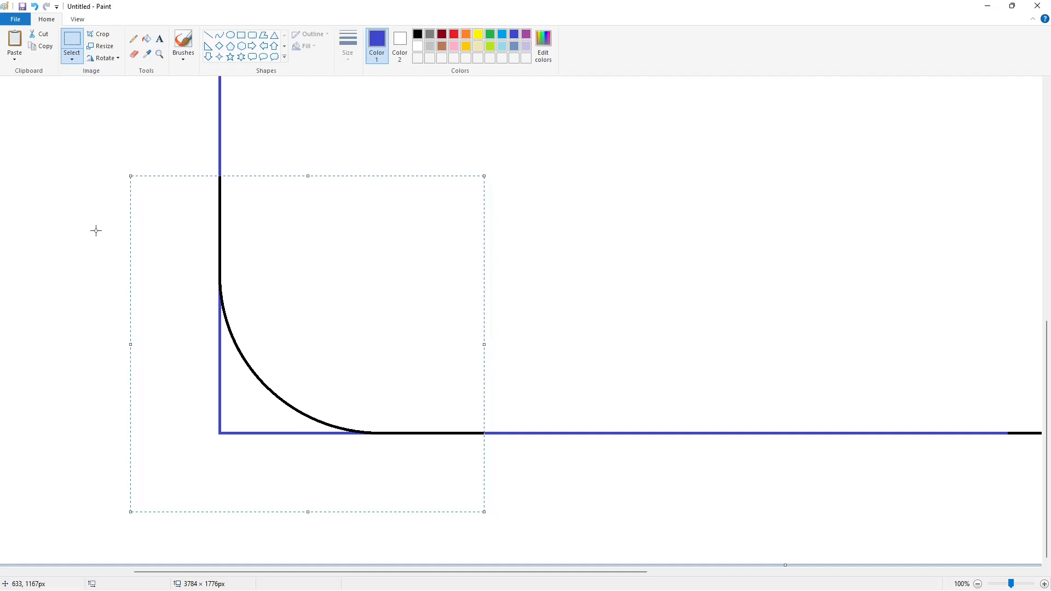
{"action": "left_click", "coordinate": [96, 230]}
Step: Erase the blue square corners outside the lower-left, lower-right and upper-right arcs with white fill
{"action": "left_click", "coordinate": [146, 39]}
{"action": "left_click", "coordinate": [418, 46]}
{"action": "left_click", "coordinate": [221, 407]}
{"action": "left_click_drag", "start_coordinate": [383, 572], "coordinate": [777, 572]}
{"action": "left_click", "coordinate": [490, 414]}
{"action": "scroll", "coordinate": [528, 435], "scroll_direction": "up", "scroll_amount": 5}
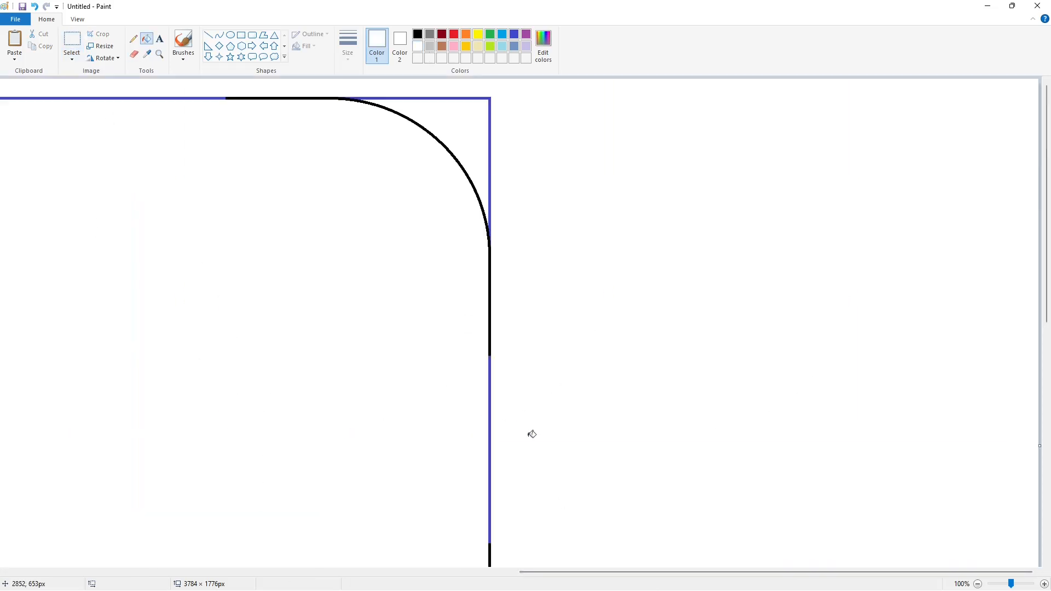
{"action": "left_click", "coordinate": [490, 290]}
Step: Fill the remaining blue straight segments of the rounded outline black
{"action": "left_click", "coordinate": [417, 34]}
{"action": "left_click", "coordinate": [192, 213]}
{"action": "key", "text": "ctrl+z"}
{"action": "key", "text": "ctrl+y"}
{"action": "key", "text": "ctrl+z"}
{"action": "scroll", "coordinate": [489, 245], "scroll_direction": "down", "scroll_amount": 5}
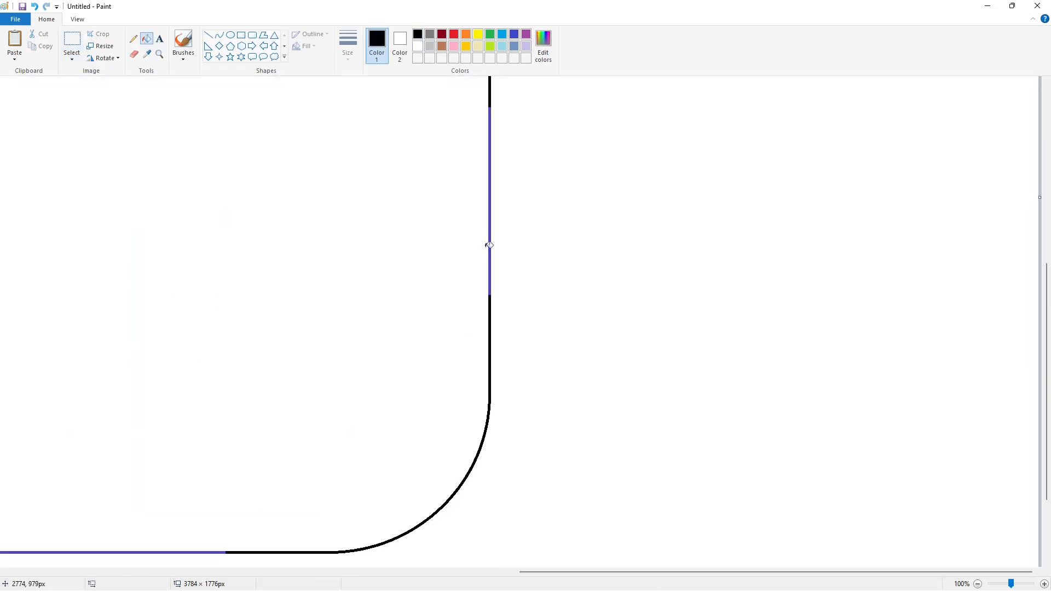
{"action": "left_click", "coordinate": [146, 552]}
{"action": "left_click_drag", "start_coordinate": [582, 572], "coordinate": [179, 572]}
{"action": "scroll", "coordinate": [181, 553], "scroll_direction": "up", "scroll_amount": 5}
{"action": "left_click", "coordinate": [252, 471]}
Step: Draw a black inner rectangle about 1621 × 991 px and center it within the rounded outline
{"action": "left_click", "coordinate": [977, 584]}
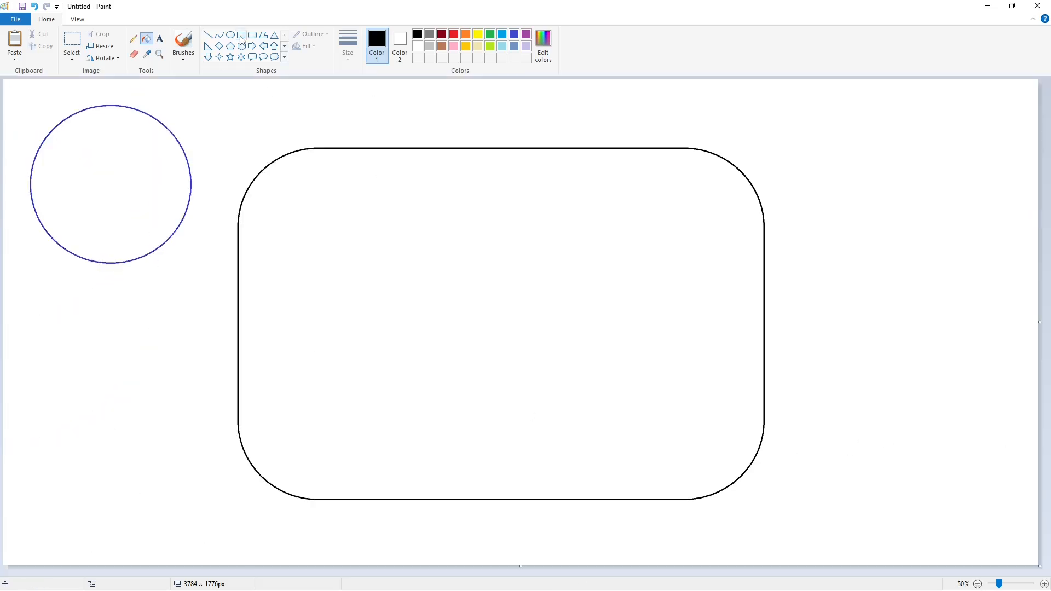
{"action": "left_click", "coordinate": [241, 35]}
{"action": "left_click_drag", "start_coordinate": [295, 236], "coordinate": [687, 484]}
{"action": "left_click_drag", "start_coordinate": [549, 408], "coordinate": [543, 362]}
{"action": "left_click_drag", "start_coordinate": [683, 313], "coordinate": [724, 335]}
{"action": "left_click_drag", "start_coordinate": [288, 314], "coordinate": [280, 325]}
{"action": "left_click_drag", "start_coordinate": [503, 437], "coordinate": [508, 460]}
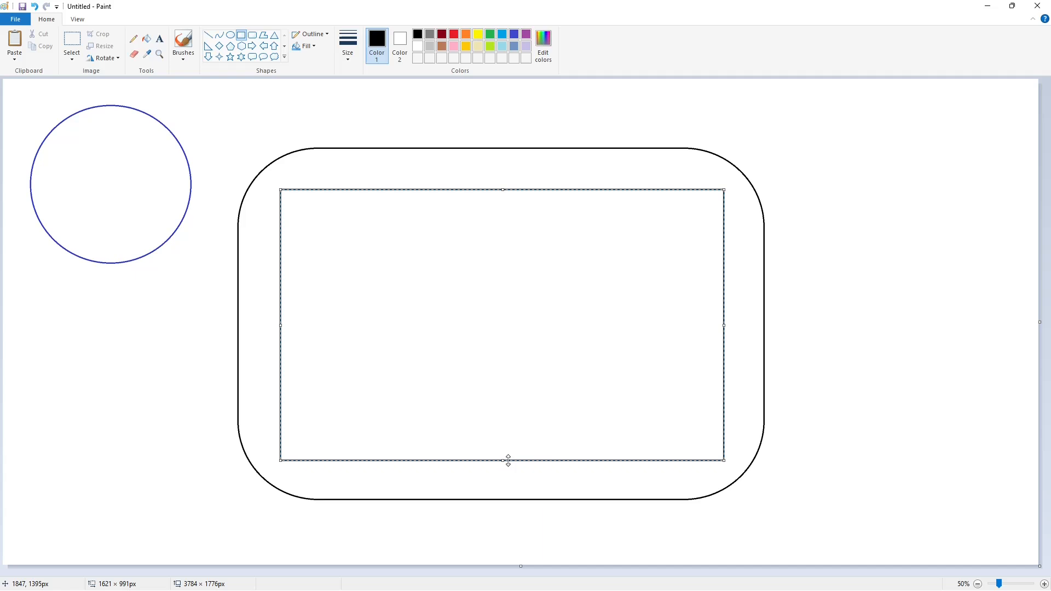
{"action": "left_click", "coordinate": [818, 428]}
Step: Draw a small blue circle and place it outside the outline, beneath the large circle
{"action": "left_click", "coordinate": [230, 36]}
{"action": "left_click_drag", "start_coordinate": [286, 205], "coordinate": [354, 269]}
{"action": "mouse_move", "coordinate": [315, 233]}
{"action": "left_mouse_down"}
{"action": "mouse_move", "coordinate": [326, 239]}
{"action": "mouse_move", "coordinate": [128, 379]}
{"action": "left_mouse_up"}
Step: Copy the small circle and place the copy in the inner rectangle's upper-left corner, touching both edges
{"action": "left_click", "coordinate": [79, 47]}
{"action": "left_click_drag", "start_coordinate": [53, 294], "coordinate": [186, 447]}
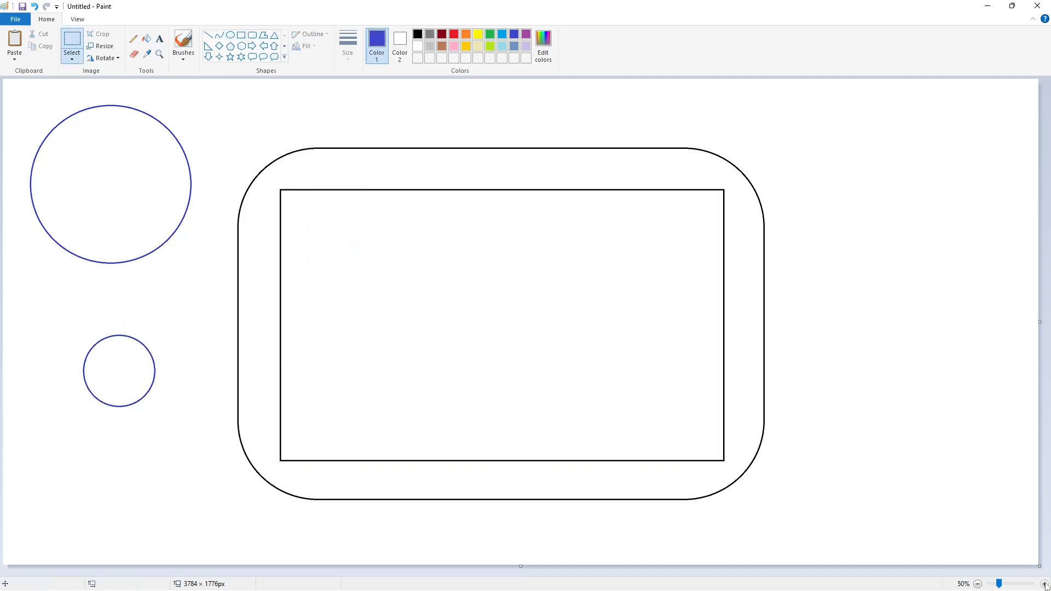
{"action": "left_click", "coordinate": [1044, 583]}
{"action": "left_click_drag", "start_coordinate": [133, 213], "coordinate": [398, 350]}
{"action": "left_click", "coordinate": [536, 417]}
Step: Erase the inner rectangle's square corner outside the small circle with white fill, and recolor that circle black
{"action": "left_click", "coordinate": [147, 39]}
{"action": "left_click", "coordinate": [418, 46]}
{"action": "left_click", "coordinate": [341, 300]}
{"action": "left_click", "coordinate": [406, 299]}
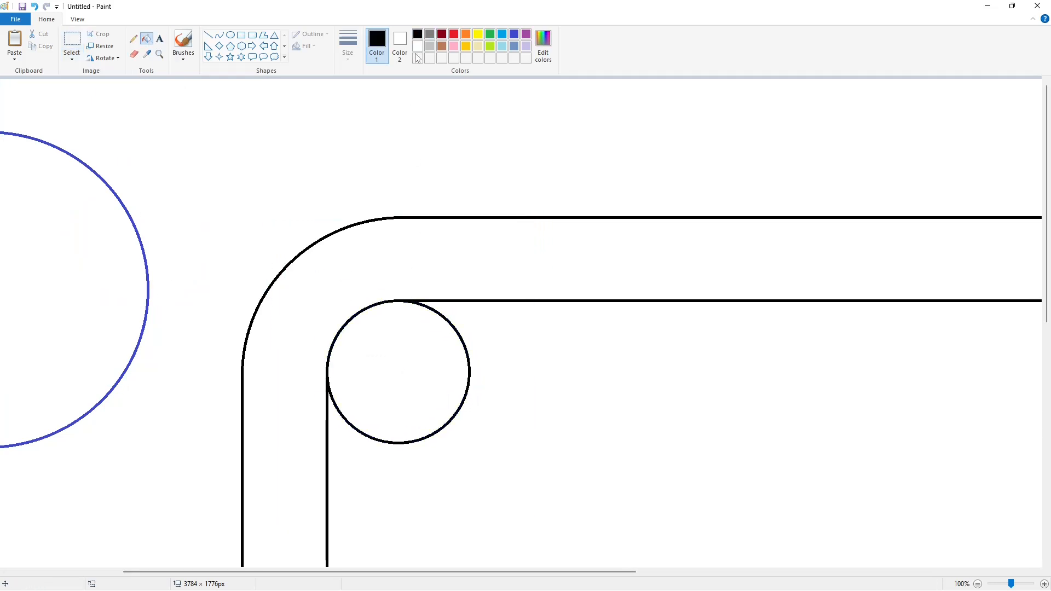
Step: Separate the small circle from the inner outline with white lines at both tangent points, and fill its leftover arc white
{"action": "left_click", "coordinate": [530, 333]}
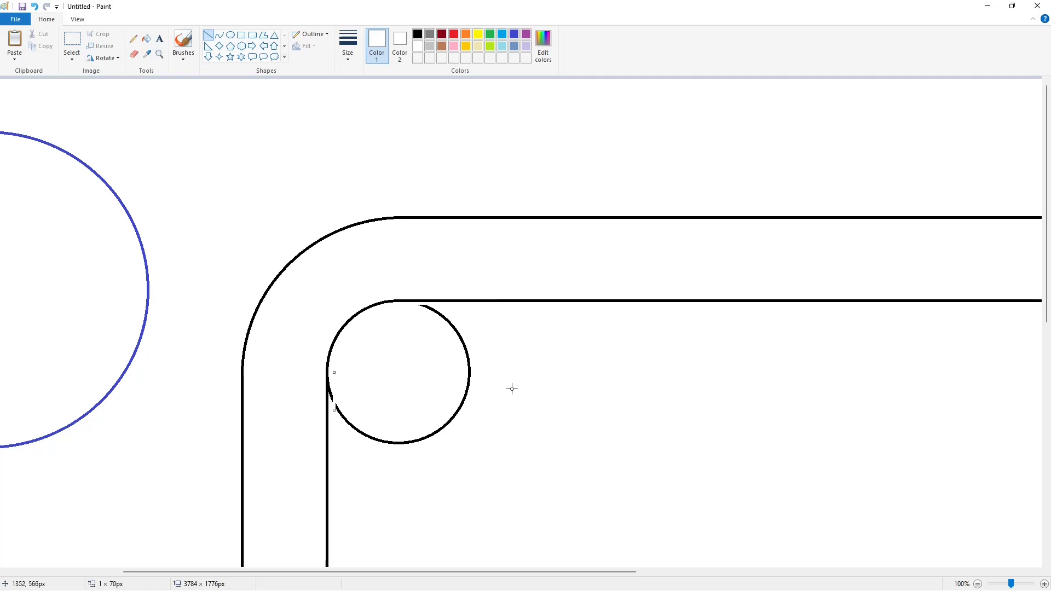
{"action": "left_click", "coordinate": [147, 38]}
{"action": "left_click", "coordinate": [459, 334]}
Step: Copy an area of about 274 × 325 px containing the inner outline's rounded upper-left corner
{"action": "left_click", "coordinate": [71, 39]}
{"action": "left_click_drag", "start_coordinate": [448, 265], "coordinate": [298, 444]}
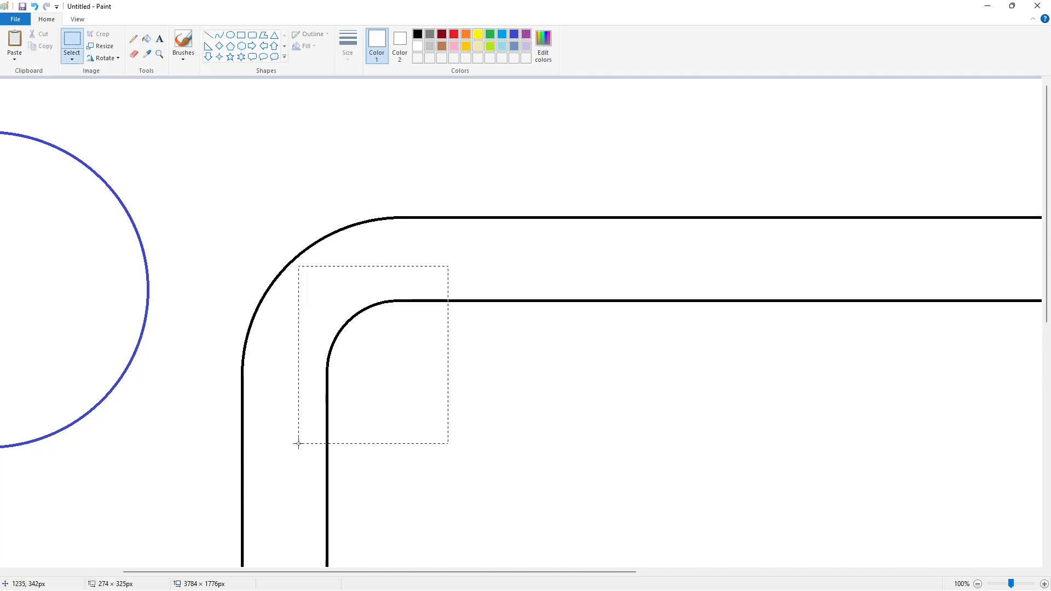
{"action": "left_click", "coordinate": [481, 454]}
Step: Recolor the inner rectangle's outline blue with the fill tool
{"action": "left_click", "coordinate": [978, 584]}
{"action": "left_click", "coordinate": [1044, 583]}
{"action": "left_click_drag", "start_coordinate": [442, 572], "coordinate": [832, 563]}
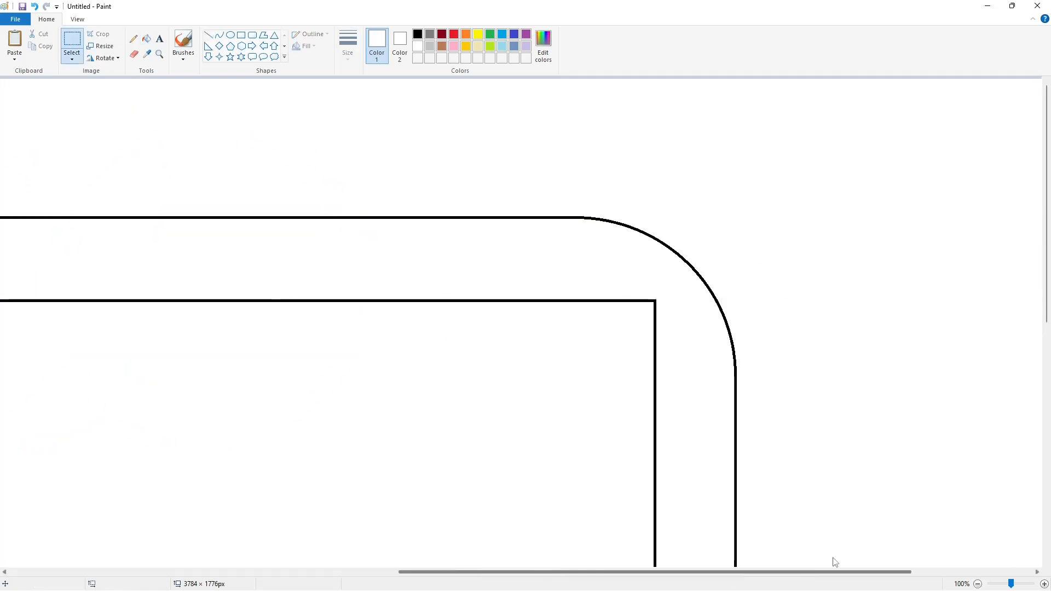
{"action": "left_click", "coordinate": [147, 39]}
{"action": "left_click", "coordinate": [514, 35]}
{"action": "left_click", "coordinate": [655, 301]}
Step: Paste the small rounded corner, flip it horizontally and place it over the inner outline's upper-right corner
{"action": "left_click", "coordinate": [72, 39]}
{"action": "key", "text": "ctrl+v"}
{"action": "left_click_drag", "start_coordinate": [94, 124], "coordinate": [628, 330]}
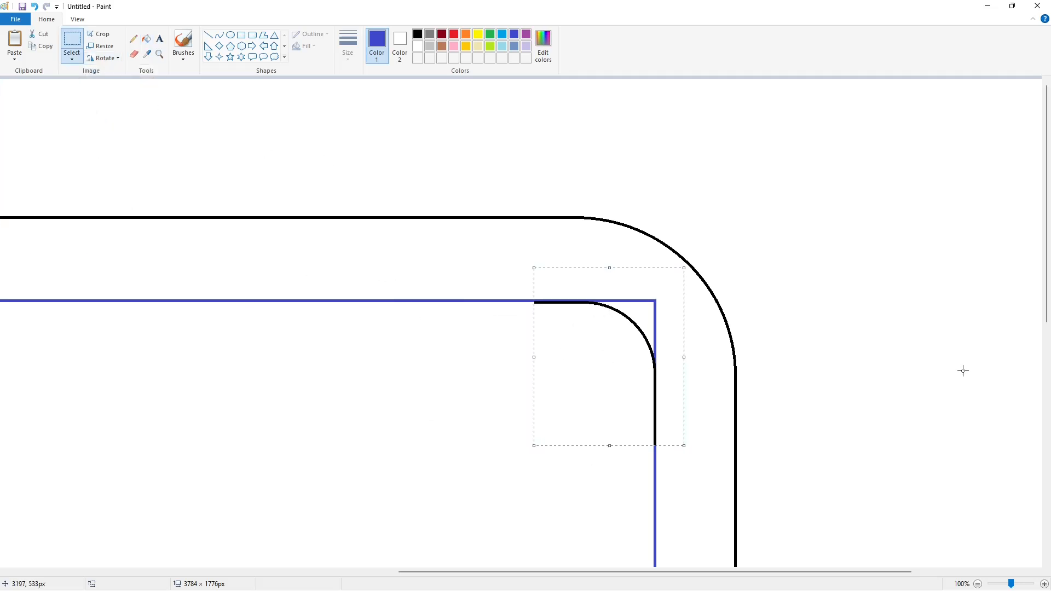
{"action": "left_click", "coordinate": [957, 371]}
Step: Paste another small rounded corner, flip it vertically and horizontally, and place it over the inner outline's lower-right corner
{"action": "scroll", "coordinate": [957, 371], "scroll_direction": "down", "scroll_amount": 6}
{"action": "key", "text": "ctrl+v"}
{"action": "left_click", "coordinate": [104, 58]}
{"action": "left_click", "coordinate": [117, 107]}
{"action": "left_click", "coordinate": [106, 59]}
{"action": "left_click", "coordinate": [117, 120]}
{"action": "left_click_drag", "start_coordinate": [97, 169], "coordinate": [629, 428]}
{"action": "left_click", "coordinate": [837, 382]}
Step: Paste another small rounded corner, flip it vertically and align it over the inner outline's lower-left corner
{"action": "scroll", "coordinate": [328, 532], "scroll_direction": "left", "scroll_amount": 10}
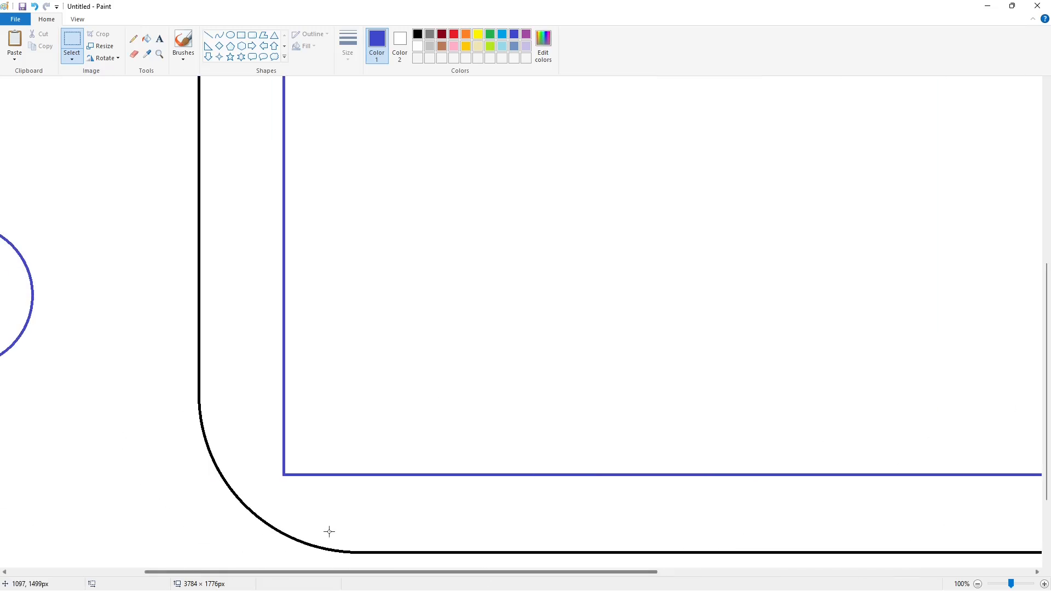
{"action": "key", "text": "ctrl+v"}
{"action": "left_click", "coordinate": [103, 58]}
{"action": "left_click", "coordinate": [113, 107]}
{"action": "left_click_drag", "start_coordinate": [111, 188], "coordinate": [393, 442]}
{"action": "key", "text": "Up"}
{"action": "key", "text": "Up"}
{"action": "key", "text": "Up"}
{"action": "key", "text": "Up"}
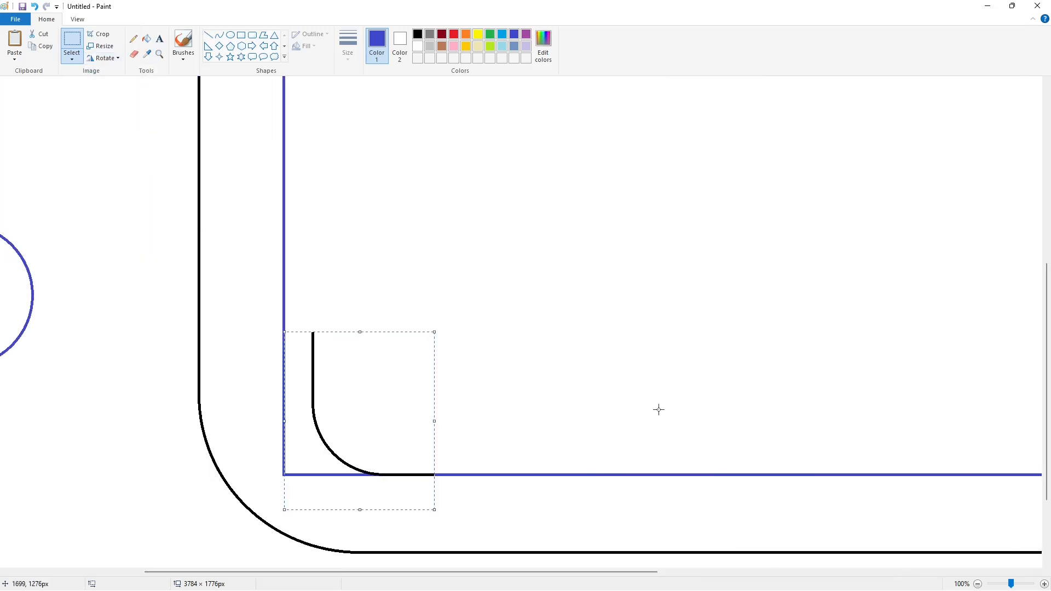
{"action": "key", "text": "Left"}
{"action": "key", "text": "Left"}
{"action": "key", "text": "Left"}
{"action": "key", "text": "Left"}
{"action": "key", "text": "Left"}
{"action": "key", "text": "Left"}
{"action": "key", "text": "Left"}
{"action": "key", "text": "Left"}
{"action": "key", "text": "Left"}
{"action": "key", "text": "Left"}
{"action": "key", "text": "Left"}
{"action": "key", "text": "Left"}
{"action": "key", "text": "Left"}
{"action": "key", "text": "Left"}
{"action": "key", "text": "Left"}
{"action": "key", "text": "Left"}
{"action": "key", "text": "Left"}
{"action": "key", "text": "Left"}
{"action": "key", "text": "Left"}
{"action": "key", "text": "Left"}
{"action": "key", "text": "Left"}
{"action": "key", "text": "Left"}
{"action": "key", "text": "Left"}
{"action": "key", "text": "Left"}
Step: Fill the leftover square tip at the inner outline's lower-left corner white and its blue left and bottom lines black
{"action": "left_click", "coordinate": [146, 39]}
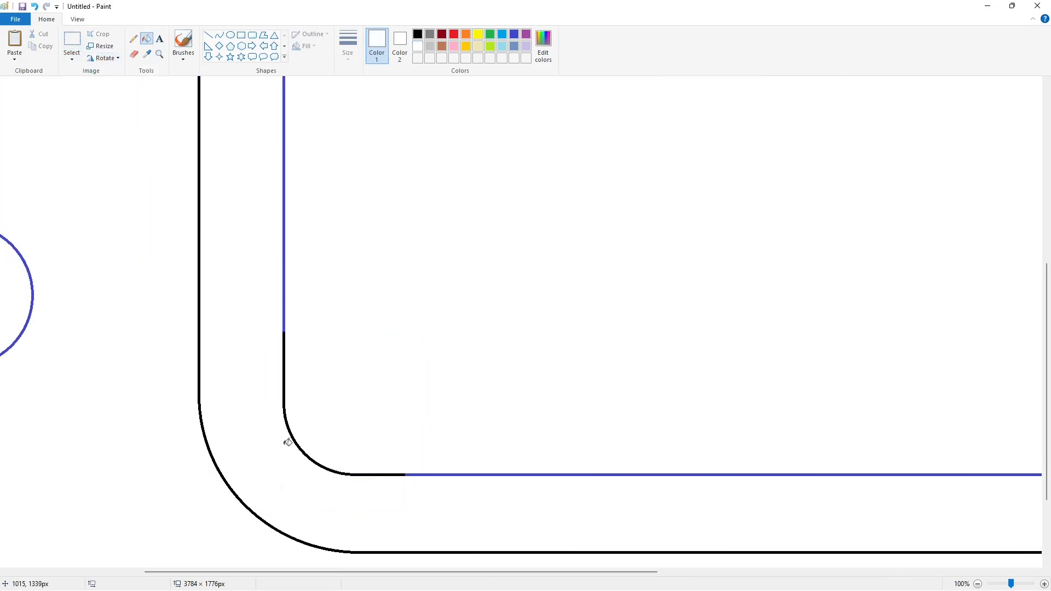
{"action": "left_click", "coordinate": [418, 34]}
{"action": "left_click", "coordinate": [284, 246]}
{"action": "left_click", "coordinate": [544, 474]}
Step: Fill the leftover square tip at the inner outline's lower-right corner white and the remaining blue right side black
{"action": "left_click_drag", "start_coordinate": [424, 572], "coordinate": [699, 583]}
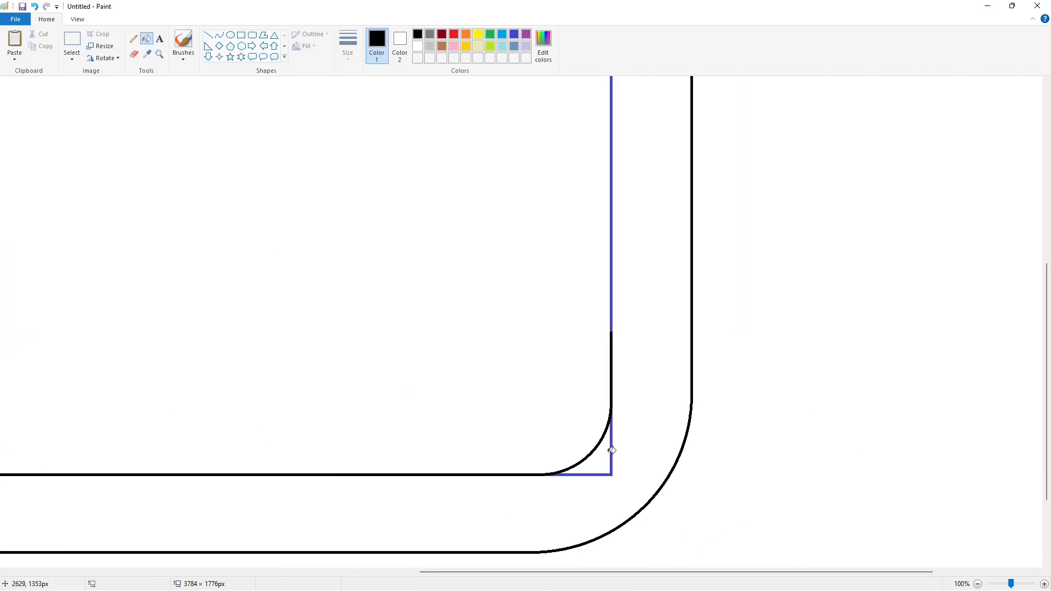
{"action": "left_click", "coordinate": [418, 46]}
{"action": "left_click", "coordinate": [610, 443]}
{"action": "scroll", "coordinate": [613, 328], "scroll_direction": "up", "scroll_amount": 5}
{"action": "left_click", "coordinate": [417, 34]}
{"action": "scroll", "coordinate": [607, 317], "scroll_direction": "down", "scroll_amount": 3}
{"action": "left_click", "coordinate": [610, 329]}
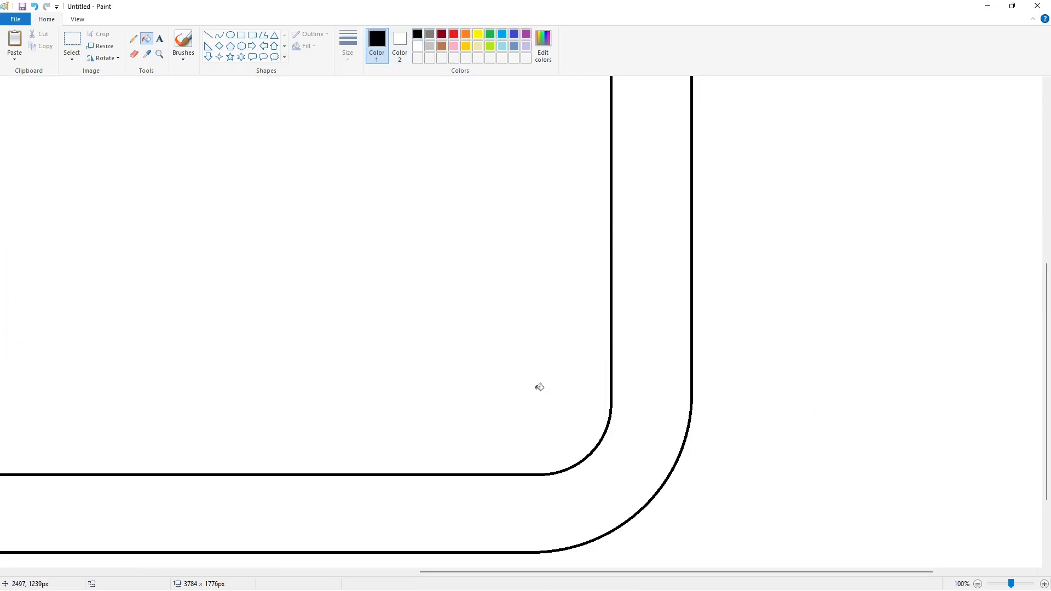
{"action": "scroll", "coordinate": [534, 389], "scroll_direction": "up", "scroll_amount": 2}
{"action": "left_click_drag", "start_coordinate": [783, 571], "coordinate": [512, 571]}
{"action": "scroll", "coordinate": [342, 181], "scroll_direction": "down", "scroll_amount": 1}
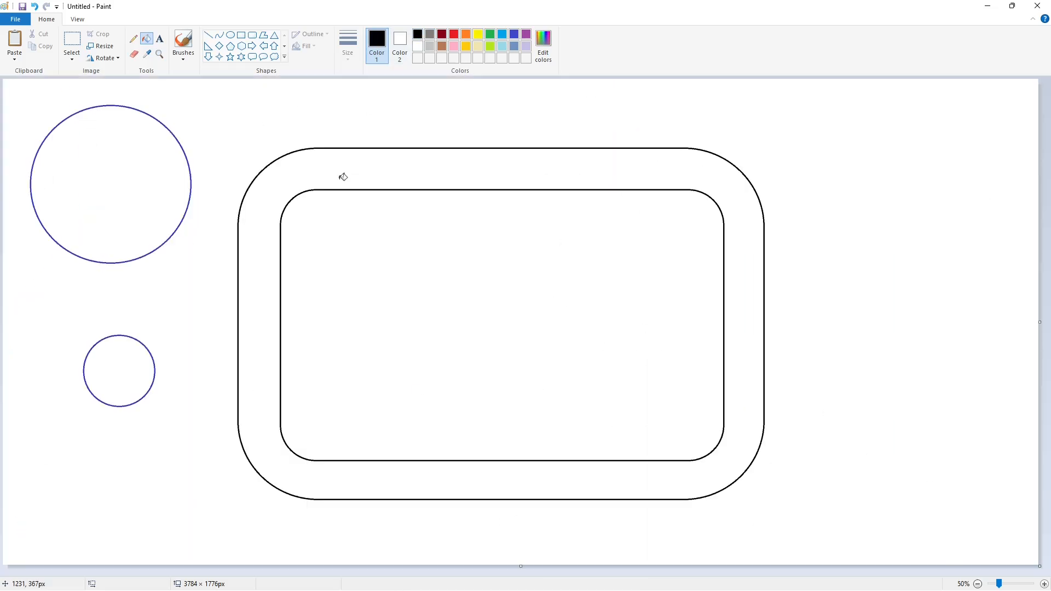
{"action": "left_click", "coordinate": [250, 38]}
{"action": "left_click_drag", "start_coordinate": [310, 228], "coordinate": [496, 369]}
{"action": "key", "text": "ctrl+plus"}
{"action": "key", "text": "ctrl+plus"}
{"action": "key", "text": "ctrl+plus"}
{"action": "key", "text": "ctrl+plus"}
{"action": "key", "text": "ctrl+plus"}
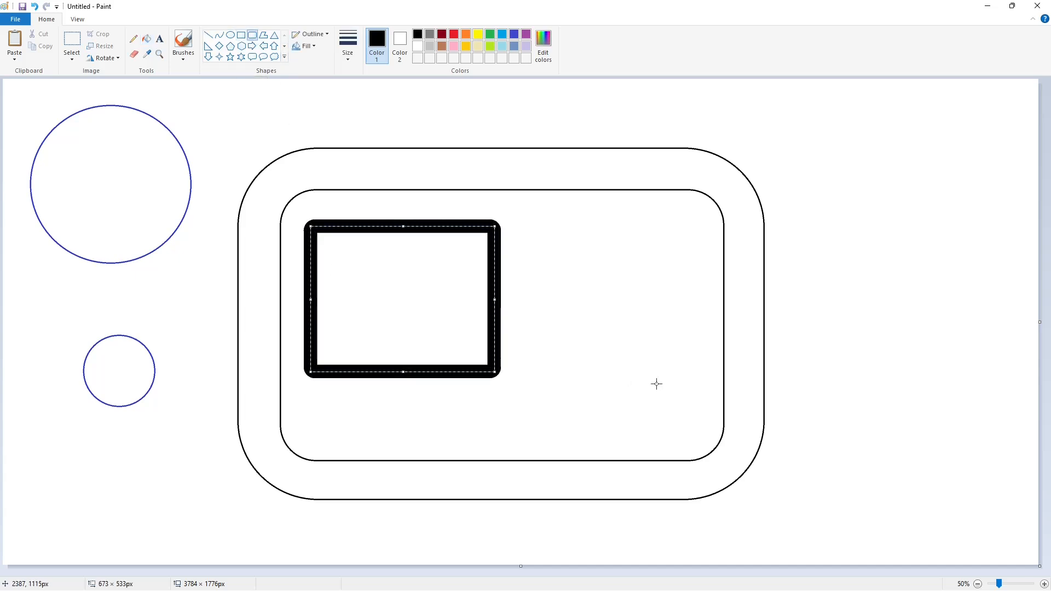
{"action": "key", "text": "ctrl+z"}
Step: Draw a thin black rectangle of about 1414 × 787 px inside the inner rounded outline
{"action": "left_click", "coordinate": [345, 51]}
{"action": "left_click", "coordinate": [372, 122]}
{"action": "mouse_move", "coordinate": [294, 220]}
{"action": "left_mouse_down"}
{"action": "mouse_move", "coordinate": [495, 404]}
{"action": "mouse_move", "coordinate": [568, 433]}
{"action": "left_mouse_up"}
{"action": "left_click_drag", "start_coordinate": [437, 355], "coordinate": [451, 354]}
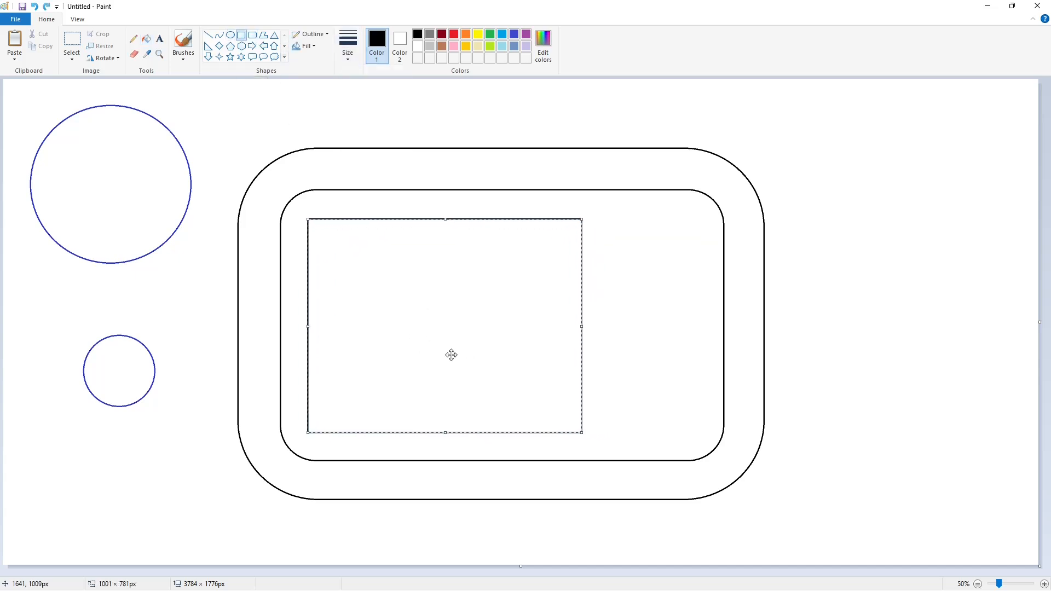
{"action": "left_click_drag", "start_coordinate": [582, 327], "coordinate": [695, 359]}
{"action": "left_click_drag", "start_coordinate": [502, 219], "coordinate": [501, 217]}
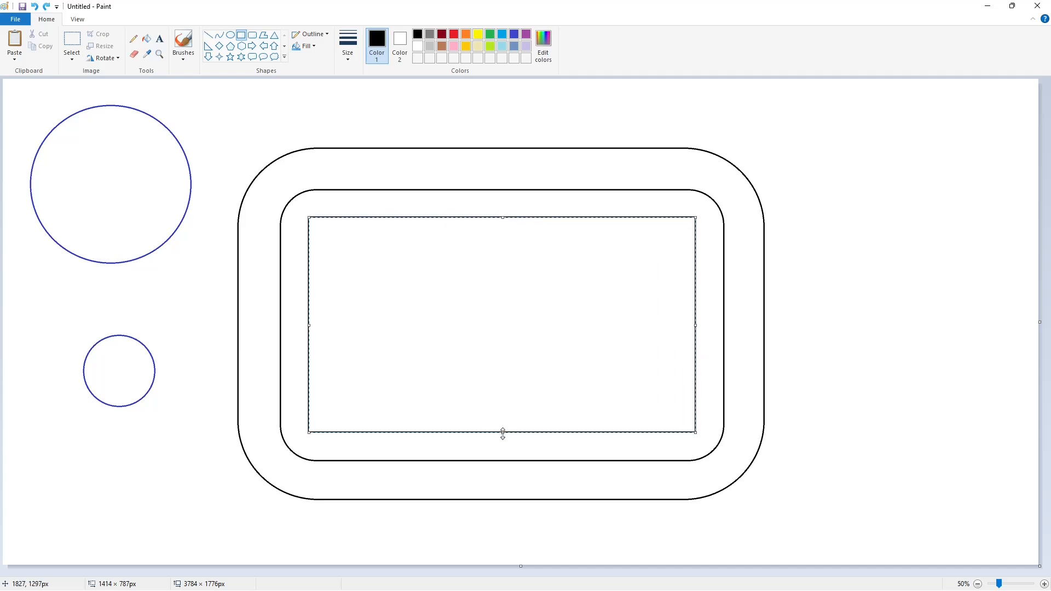
{"action": "left_click", "coordinate": [790, 387]}
Step: Draw a smaller blue circle between the two existing circles and copy it
{"action": "left_click_drag", "start_coordinate": [337, 258], "coordinate": [355, 262]}
{"action": "mouse_move", "coordinate": [339, 245]}
{"action": "left_mouse_down"}
{"action": "mouse_move", "coordinate": [332, 239]}
{"action": "mouse_move", "coordinate": [199, 438]}
{"action": "mouse_move", "coordinate": [138, 318]}
{"action": "left_mouse_up"}
{"action": "left_click", "coordinate": [72, 41]}
{"action": "left_click_drag", "start_coordinate": [76, 267], "coordinate": [188, 327]}
{"action": "key", "text": "ctrl+c"}
Step: Paste the smallest circle and fit it into the innermost rectangle's upper-left corner, touching both sides
{"action": "left_click", "coordinate": [449, 325]}
{"action": "scroll", "coordinate": [441, 408], "scroll_direction": "up", "scroll_amount": 1}
{"action": "scroll", "coordinate": [434, 488], "scroll_direction": "down", "scroll_amount": 3}
{"action": "left_click_drag", "start_coordinate": [418, 572], "coordinate": [576, 572]}
{"action": "key", "text": "ctrl+v"}
{"action": "left_click_drag", "start_coordinate": [94, 150], "coordinate": [339, 280]}
{"action": "left_click", "coordinate": [204, 286]}
{"action": "scroll", "coordinate": [377, 425], "scroll_direction": "down", "scroll_amount": 3}
{"action": "key", "text": "ctrl+v"}
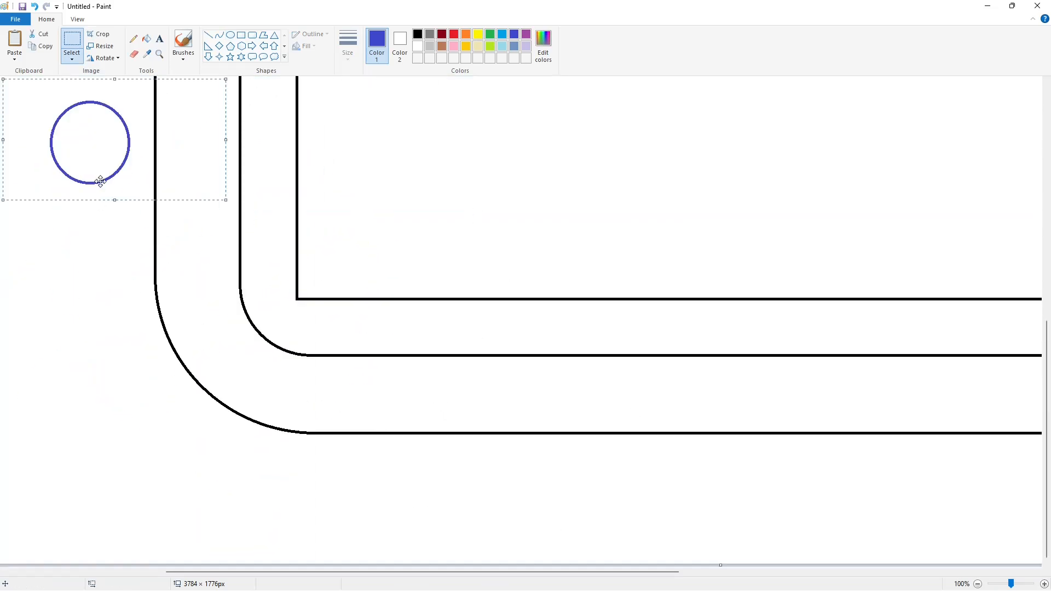
{"action": "key", "text": "ctrl+z"}
{"action": "scroll", "coordinate": [463, 258], "scroll_direction": "up", "scroll_amount": 3}
Step: Fill the square tip outside the innermost rectangle's corner circle white and recolor the circle black
{"action": "left_click", "coordinate": [208, 35]}
{"action": "left_click", "coordinate": [146, 39]}
{"action": "left_click", "coordinate": [297, 241]}
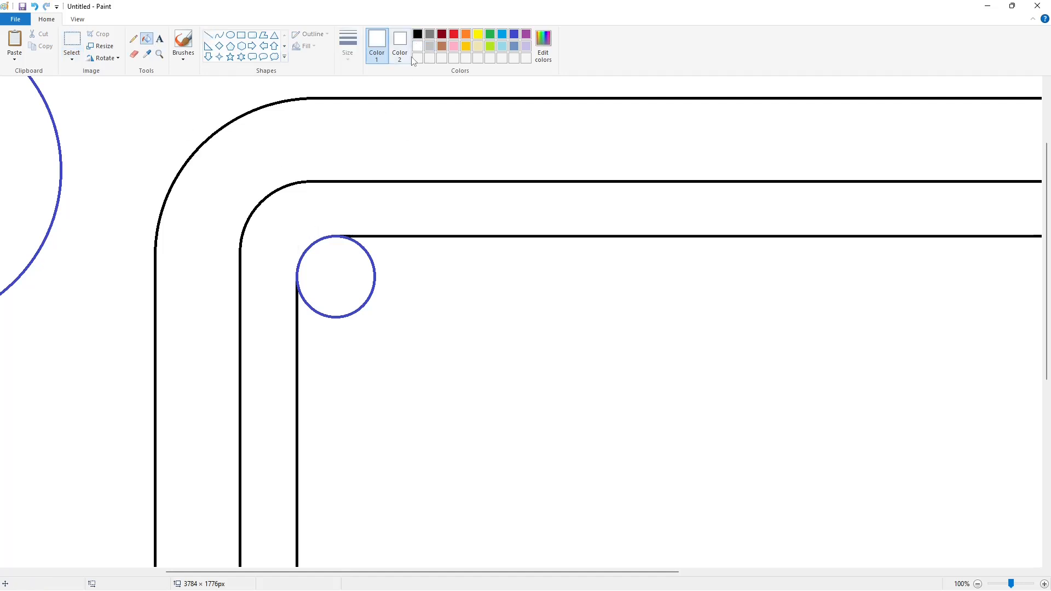
{"action": "left_click", "coordinate": [417, 34]}
{"action": "left_click", "coordinate": [363, 247]}
Step: Break the corner circle from the rectangle's sides with short white lines and fill the leftover inner arc white
{"action": "left_click", "coordinate": [208, 34]}
{"action": "left_click", "coordinate": [417, 46]}
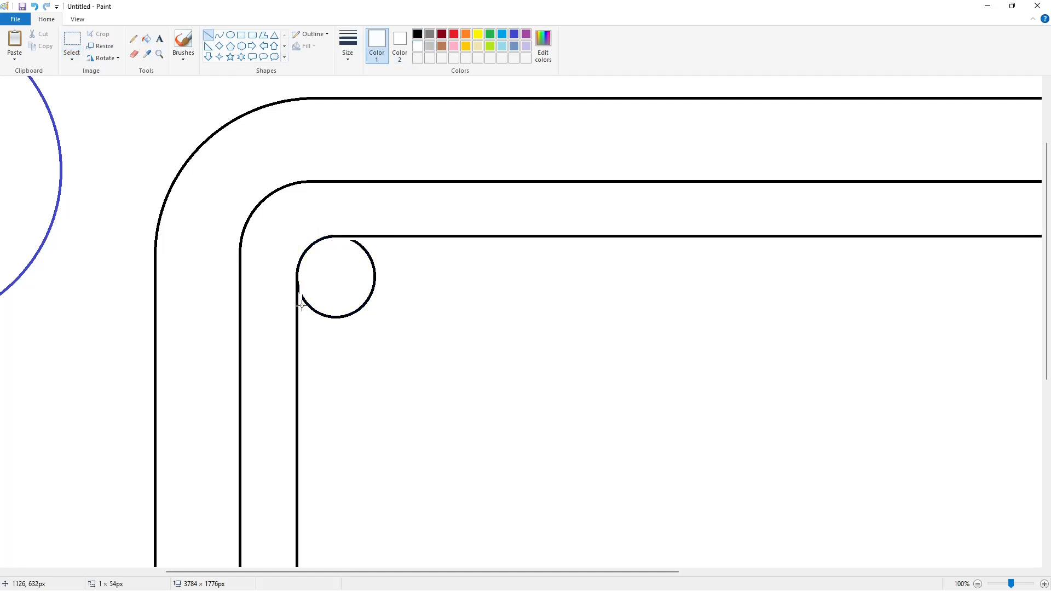
{"action": "left_click", "coordinate": [146, 39]}
{"action": "left_click", "coordinate": [372, 263]}
{"action": "left_click", "coordinate": [978, 584]}
{"action": "left_click", "coordinate": [1043, 584]}
{"action": "scroll", "coordinate": [794, 437], "scroll_direction": "down", "scroll_amount": 3}
{"action": "left_click_drag", "start_coordinate": [520, 571], "coordinate": [870, 572]}
{"action": "key", "text": "ctrl+v"}
{"action": "key", "text": "ctrl+z"}
{"action": "left_click_drag", "start_coordinate": [453, 572], "coordinate": [222, 572]}
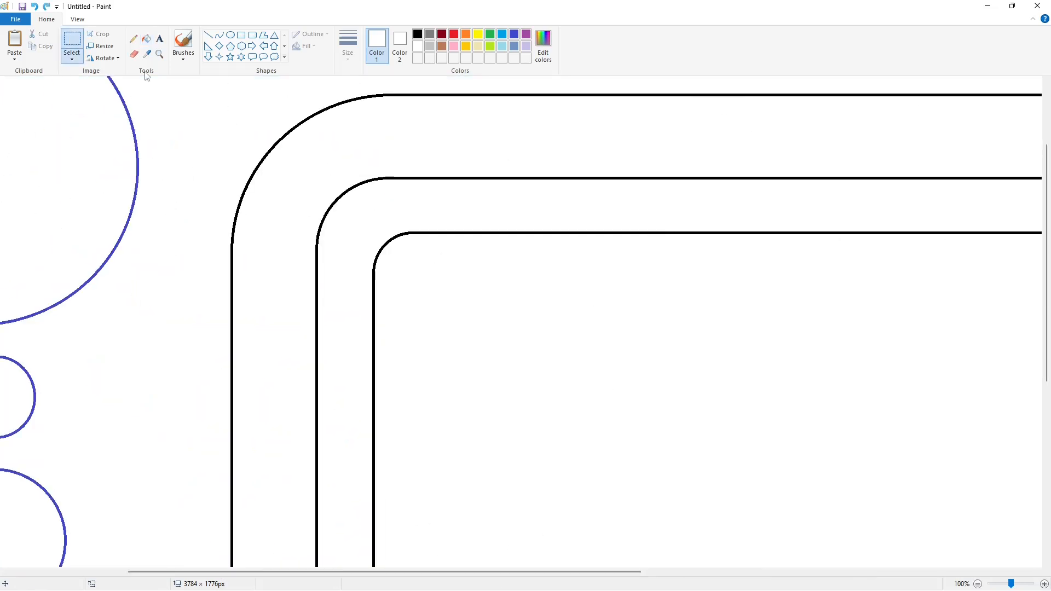
Step: Recolor the innermost rectangle's outline indigo blue with the fill tool
{"action": "left_click_drag", "start_coordinate": [489, 572], "coordinate": [805, 572]}
{"action": "left_click", "coordinate": [147, 39]}
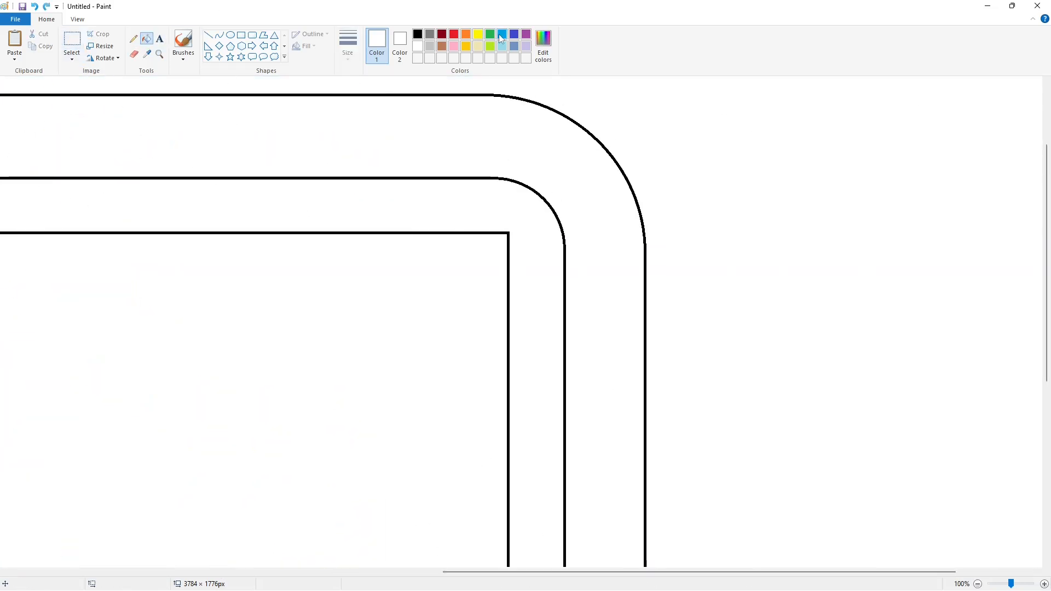
{"action": "left_click", "coordinate": [514, 34]}
{"action": "left_click", "coordinate": [509, 233]}
Step: Paste the smallest rounded corner, flip it horizontally and place it over the innermost rectangle's upper-right corner
{"action": "key", "text": "ctrl+v"}
{"action": "left_click", "coordinate": [104, 58]}
{"action": "left_click", "coordinate": [106, 71]}
{"action": "left_click_drag", "start_coordinate": [77, 141], "coordinate": [496, 267]}
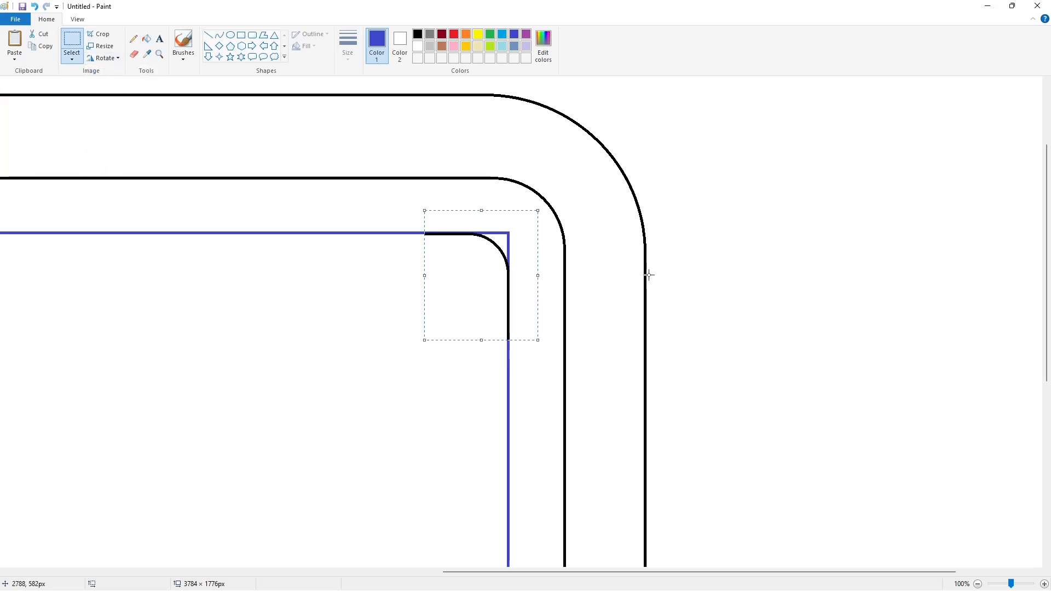
{"action": "left_click", "coordinate": [650, 274]}
Step: Paste another smallest rounded corner, rotate it 180° and place it over the innermost rectangle's lower-right corner
{"action": "scroll", "coordinate": [650, 274], "scroll_direction": "down", "scroll_amount": 5}
{"action": "key", "text": "ctrl+v"}
{"action": "left_click", "coordinate": [104, 58]}
{"action": "left_click", "coordinate": [96, 98]}
{"action": "left_click_drag", "start_coordinate": [73, 121], "coordinate": [495, 235]}
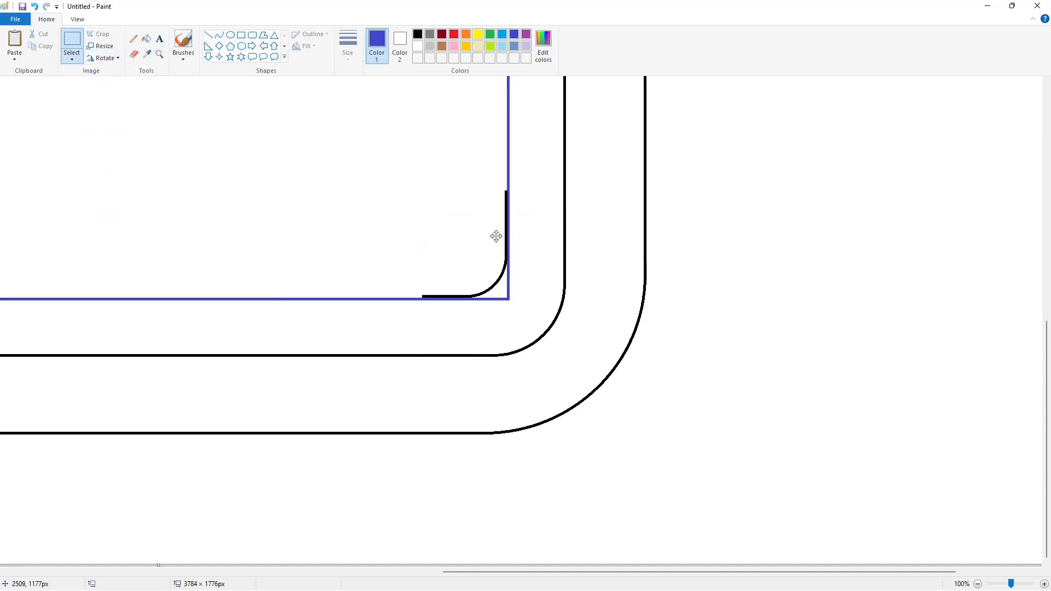
{"action": "left_click", "coordinate": [643, 238]}
Step: Paste the smallest rounded corner again, flip it vertically and align it over the innermost rectangle's lower-left corner
{"action": "left_click_drag", "start_coordinate": [699, 572], "coordinate": [418, 572]}
{"action": "key", "text": "ctrl+v"}
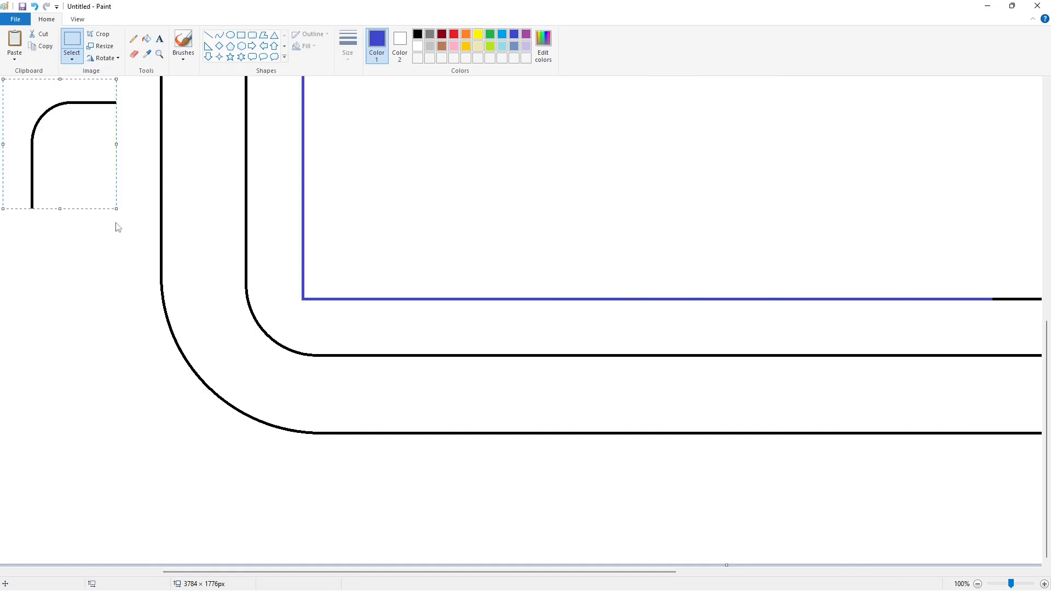
{"action": "left_click", "coordinate": [103, 58]}
{"action": "left_click", "coordinate": [104, 85]}
{"action": "left_click_drag", "start_coordinate": [63, 155], "coordinate": [354, 272]}
{"action": "key", "text": "Left"}
{"action": "key", "text": "Left"}
{"action": "key", "text": "Left"}
{"action": "key", "text": "Left"}
{"action": "key", "text": "Left"}
{"action": "key", "text": "Left"}
{"action": "key", "text": "Left"}
{"action": "key", "text": "Left"}
{"action": "key", "text": "Left"}
{"action": "key", "text": "Left"}
{"action": "key", "text": "Left"}
{"action": "key", "text": "Left"}
{"action": "key", "text": "Left"}
{"action": "key", "text": "Left"}
{"action": "key", "text": "Left"}
{"action": "key", "text": "Left"}
{"action": "key", "text": "Left"}
{"action": "key", "text": "Left"}
{"action": "key", "text": "Left"}
{"action": "key", "text": "Left"}
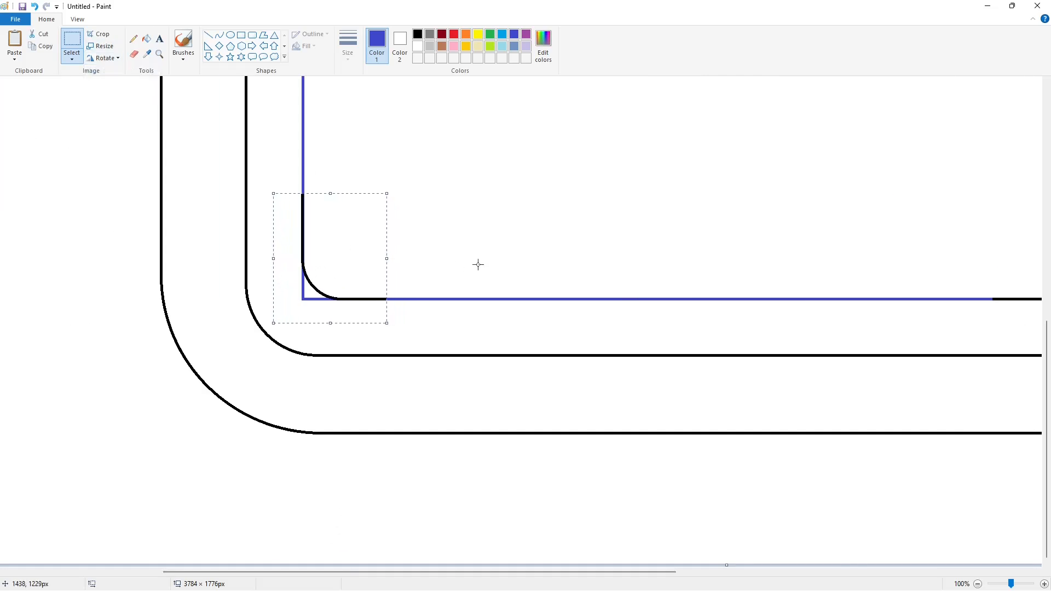
Step: Fill the leftover blue square tips outside the innermost rectangle's rounded corners white
{"action": "left_click", "coordinate": [146, 39]}
{"action": "left_click_drag", "start_coordinate": [334, 572], "coordinate": [695, 572]}
{"action": "left_click", "coordinate": [350, 295]}
{"action": "scroll", "coordinate": [353, 292], "scroll_direction": "up", "scroll_amount": 7}
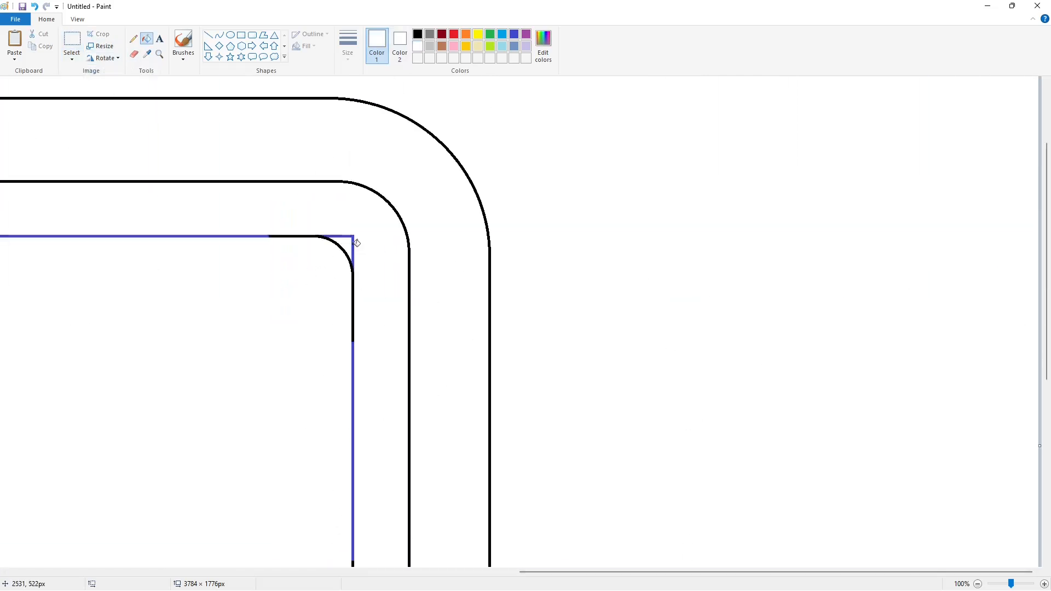
{"action": "left_click", "coordinate": [351, 241]}
Step: Fill the innermost rectangle indigo and then black, and fill the band between the two outer outlines black
{"action": "left_click", "coordinate": [514, 34]}
{"action": "left_click", "coordinate": [296, 290]}
{"action": "left_click", "coordinate": [418, 34]}
{"action": "left_click", "coordinate": [306, 284]}
{"action": "left_click", "coordinate": [448, 329]}
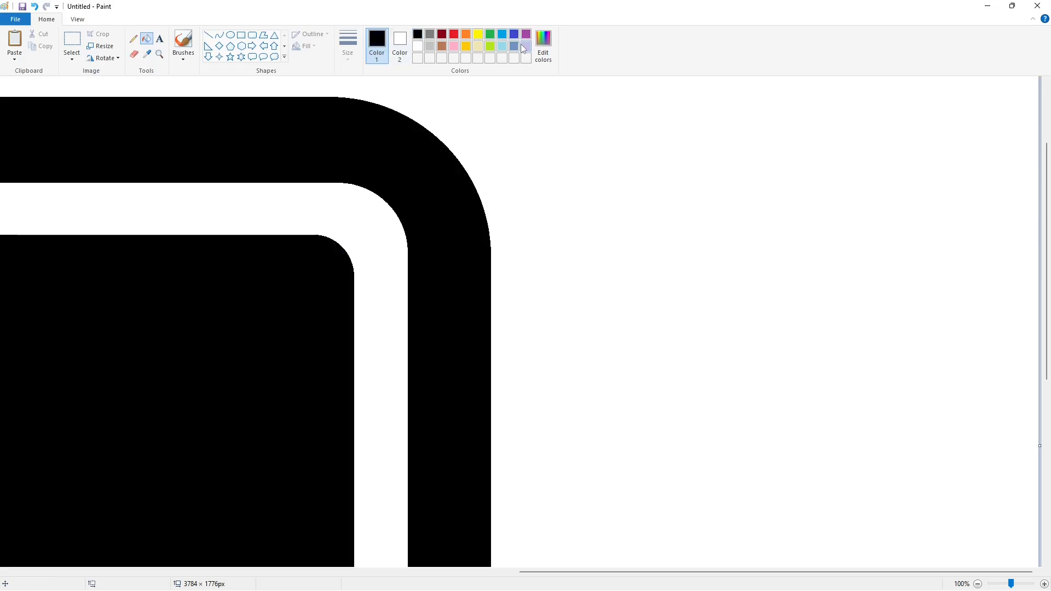
Step: Try blue-gray as the innermost rectangle's fill, then recolor it light gray
{"action": "left_click", "coordinate": [514, 46]}
{"action": "left_click", "coordinate": [232, 274]}
{"action": "scroll", "coordinate": [562, 552], "scroll_direction": "left", "scroll_amount": 8}
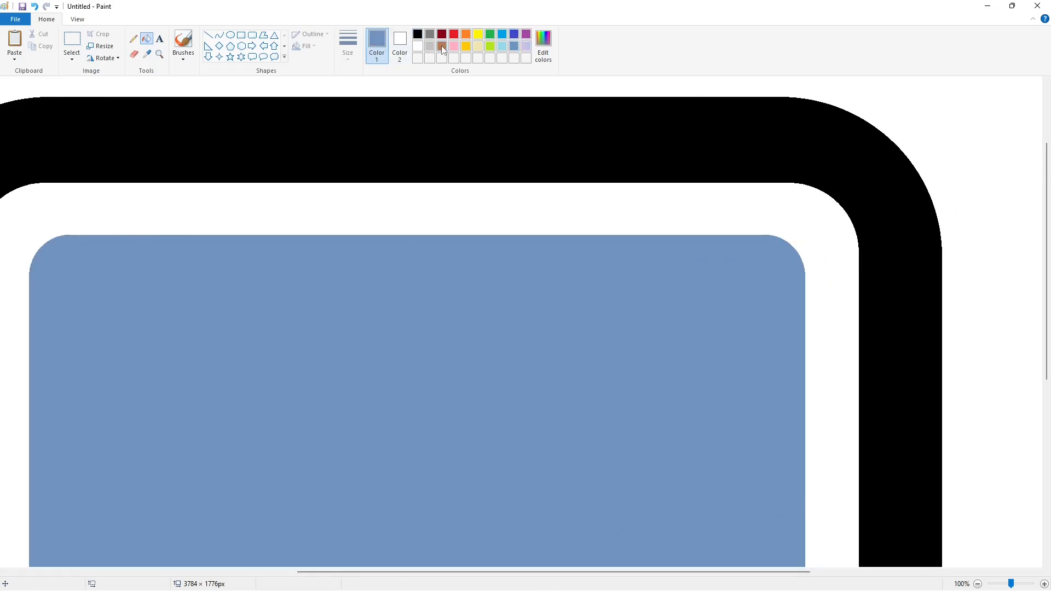
{"action": "left_click", "coordinate": [429, 46]}
{"action": "left_click", "coordinate": [787, 467]}
Step: Draw two slanted black lines meeting near the gray panel's upper edge and a horizontal line crossing both lower down
{"action": "left_click", "coordinate": [978, 584]}
{"action": "left_click", "coordinate": [208, 34]}
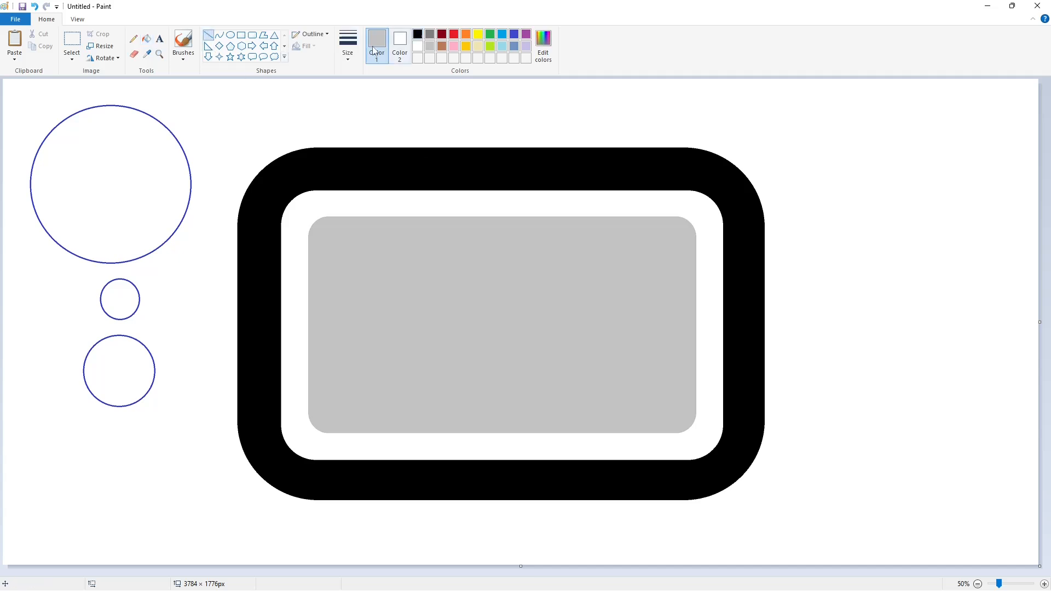
{"action": "mouse_move", "coordinate": [516, 230]}
{"action": "left_mouse_down"}
{"action": "mouse_move", "coordinate": [526, 223]}
{"action": "mouse_move", "coordinate": [474, 422]}
{"action": "mouse_move", "coordinate": [528, 227]}
{"action": "left_mouse_up"}
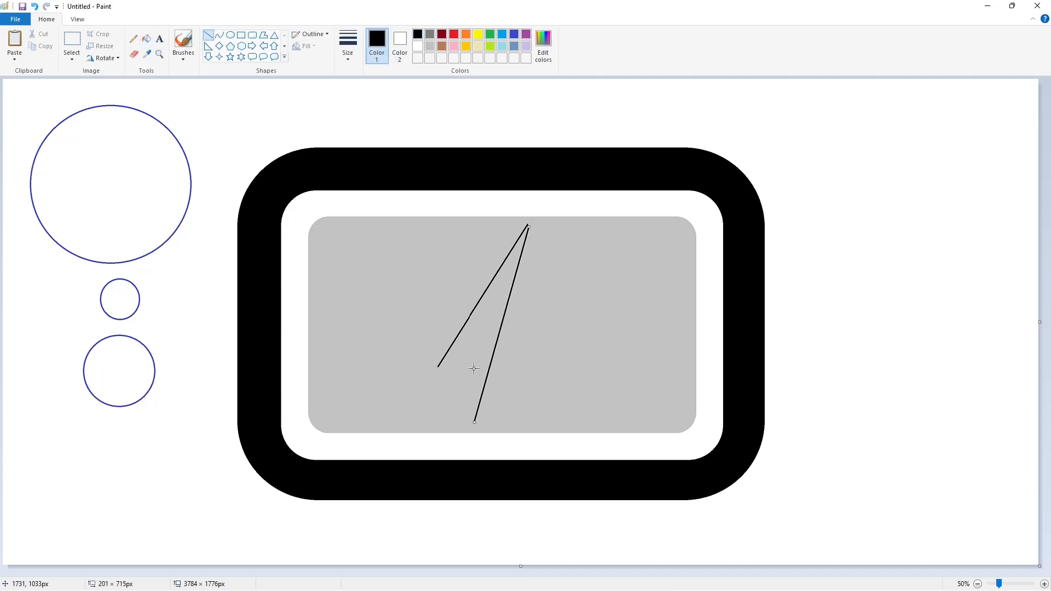
{"action": "left_click_drag", "start_coordinate": [474, 422], "coordinate": [487, 421]}
{"action": "left_click_drag", "start_coordinate": [528, 227], "coordinate": [526, 225]}
{"action": "left_click", "coordinate": [577, 241]}
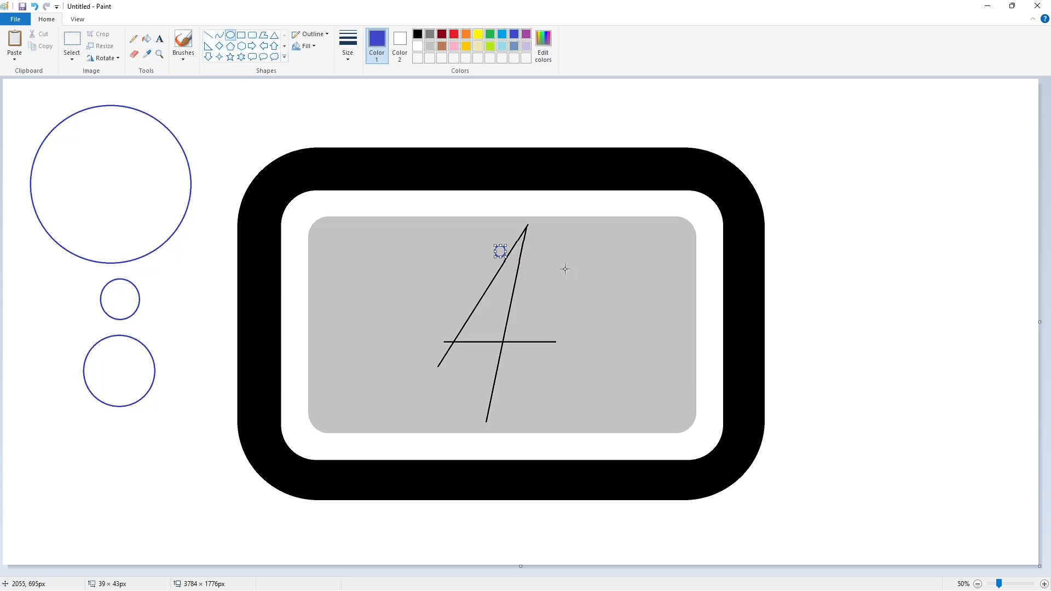
Step: Paste a copy of the small indigo circle in the canvas's upper-left corner, fill its gray background white and select the copy
{"action": "left_click", "coordinate": [72, 40]}
{"action": "key", "text": "ctrl+c"}
{"action": "key", "text": "ctrl+v"}
{"action": "left_click", "coordinate": [29, 113]}
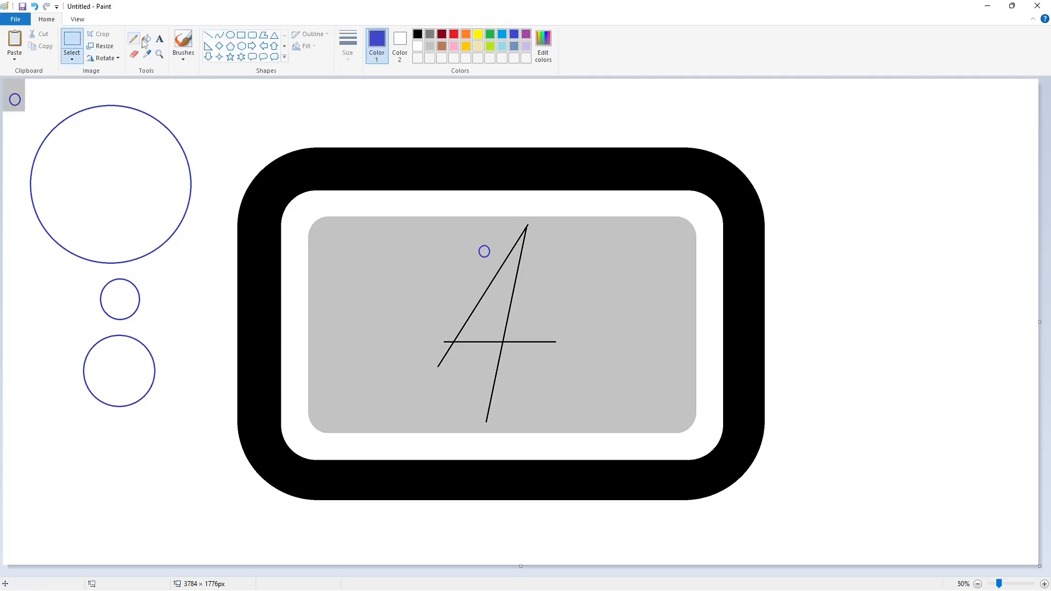
{"action": "left_click", "coordinate": [146, 39]}
{"action": "left_click", "coordinate": [418, 45]}
{"action": "left_click", "coordinate": [18, 89]}
{"action": "left_click", "coordinate": [15, 99]}
{"action": "left_click", "coordinate": [70, 40]}
{"action": "left_click_drag", "start_coordinate": [38, 117], "coordinate": [1, 91]}
{"action": "left_click", "coordinate": [1044, 584]}
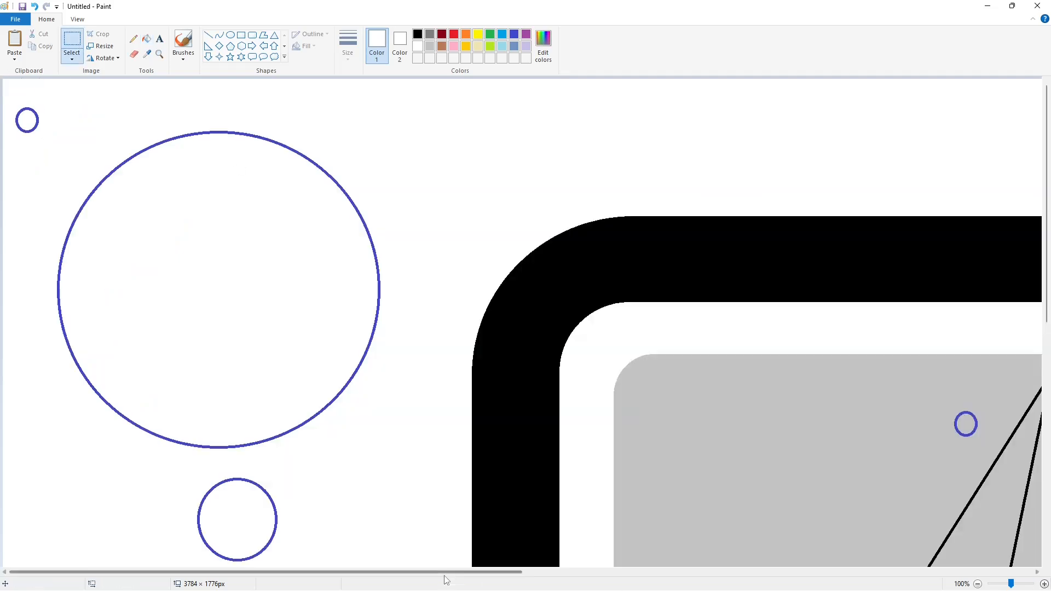
Step: Try to fit the small indigo circle between the slanted lines near their apex and trim the protruding tip
{"action": "left_click_drag", "start_coordinate": [445, 572], "coordinate": [695, 573]}
{"action": "key", "text": "ctrl+v"}
{"action": "mouse_move", "coordinate": [36, 120]}
{"action": "left_mouse_down"}
{"action": "mouse_move", "coordinate": [544, 415]}
{"action": "mouse_move", "coordinate": [537, 421]}
{"action": "left_mouse_up"}
{"action": "key", "text": "Down"}
{"action": "key", "text": "Down"}
{"action": "key", "text": "Down"}
{"action": "key", "text": "Down"}
{"action": "key", "text": "Down"}
{"action": "key", "text": "Down"}
{"action": "key", "text": "Down"}
{"action": "key", "text": "Down"}
{"action": "key", "text": "Down"}
{"action": "key", "text": "Down"}
{"action": "key", "text": "Down"}
{"action": "key", "text": "Left"}
{"action": "key", "text": "Left"}
{"action": "key", "text": "Left"}
{"action": "key", "text": "Left"}
{"action": "key", "text": "Left"}
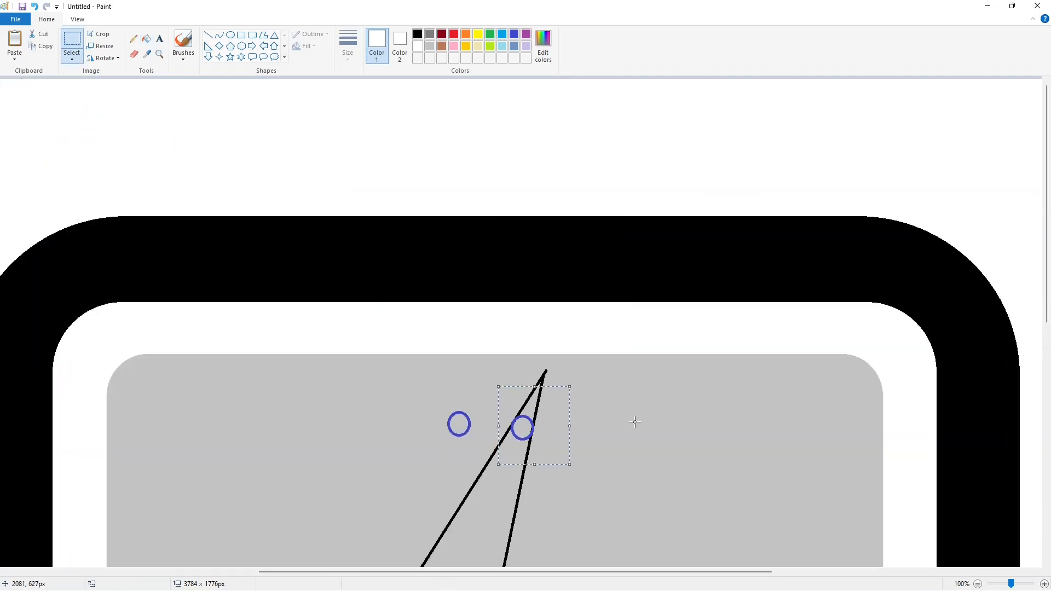
{"action": "key", "text": "Down"}
{"action": "key", "text": "Down"}
{"action": "key", "text": "Down"}
{"action": "key", "text": "Down"}
{"action": "key", "text": "Left"}
{"action": "key", "text": "Left"}
{"action": "left_click", "coordinate": [146, 38]}
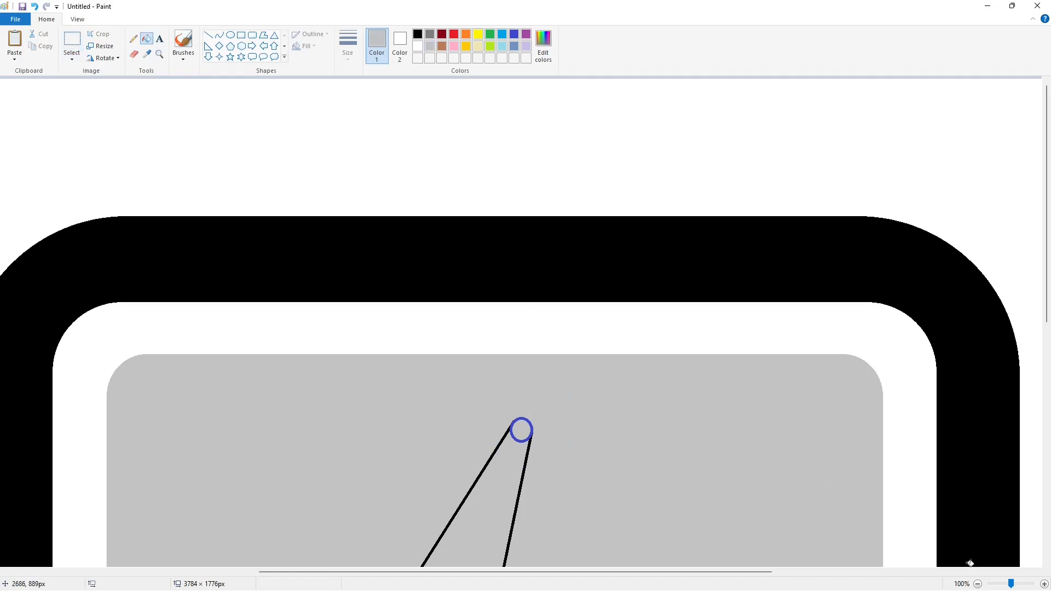
{"action": "scroll", "coordinate": [969, 563], "scroll_direction": "down", "scroll_amount": 1, "text": "ctrl"}
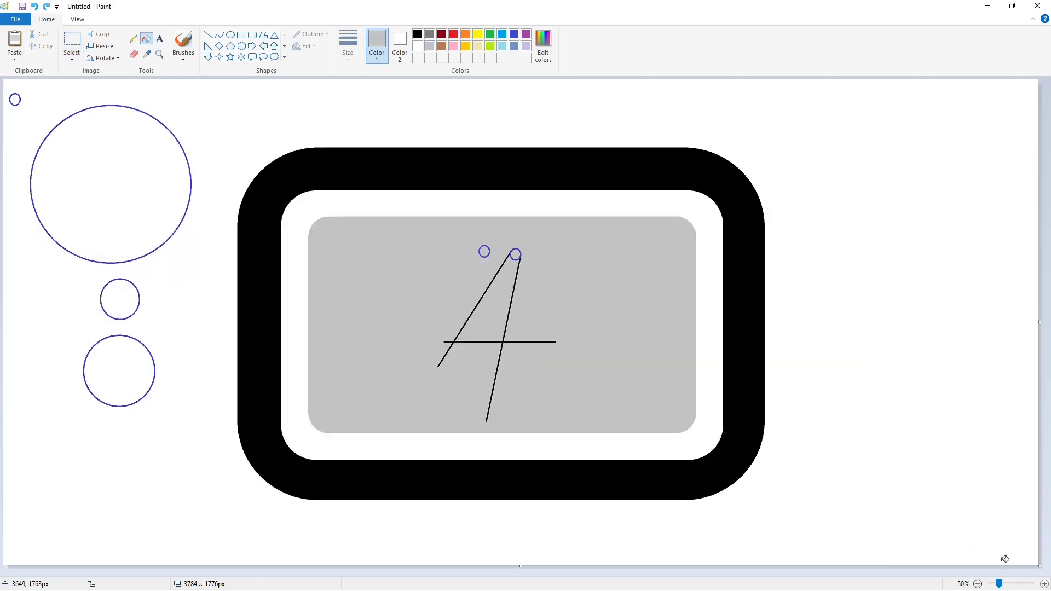
{"action": "scroll", "coordinate": [126, 165], "scroll_direction": "up", "scroll_amount": 1, "text": "ctrl"}
Step: Draw an even smaller indigo circle beside the one in the canvas's upper-left corner and select it
{"action": "left_click", "coordinate": [514, 35]}
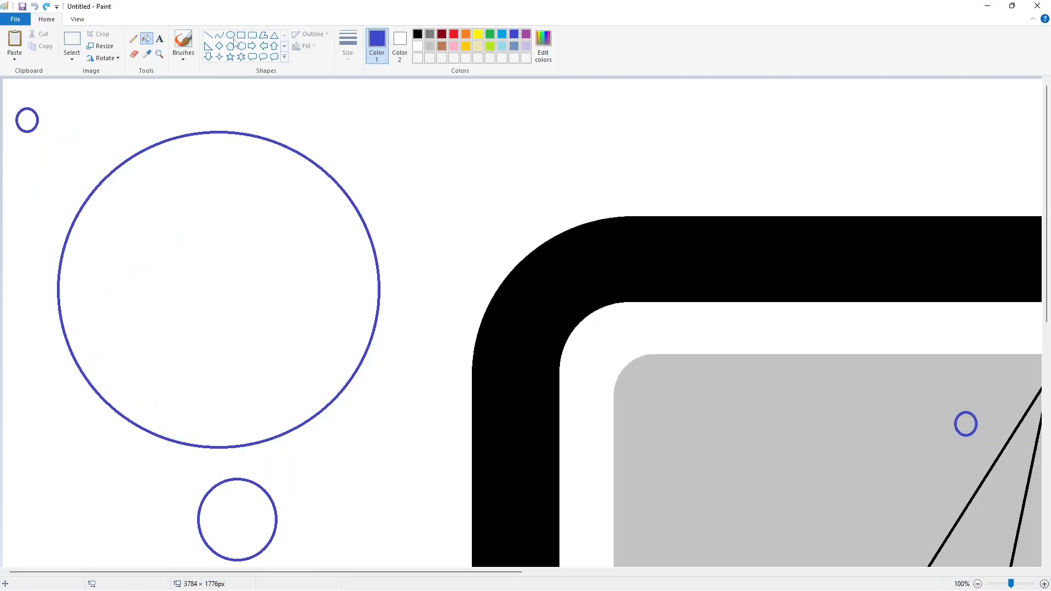
{"action": "left_click", "coordinate": [230, 35]}
{"action": "left_click_drag", "start_coordinate": [57, 110], "coordinate": [58, 114]}
{"action": "left_click", "coordinate": [72, 39]}
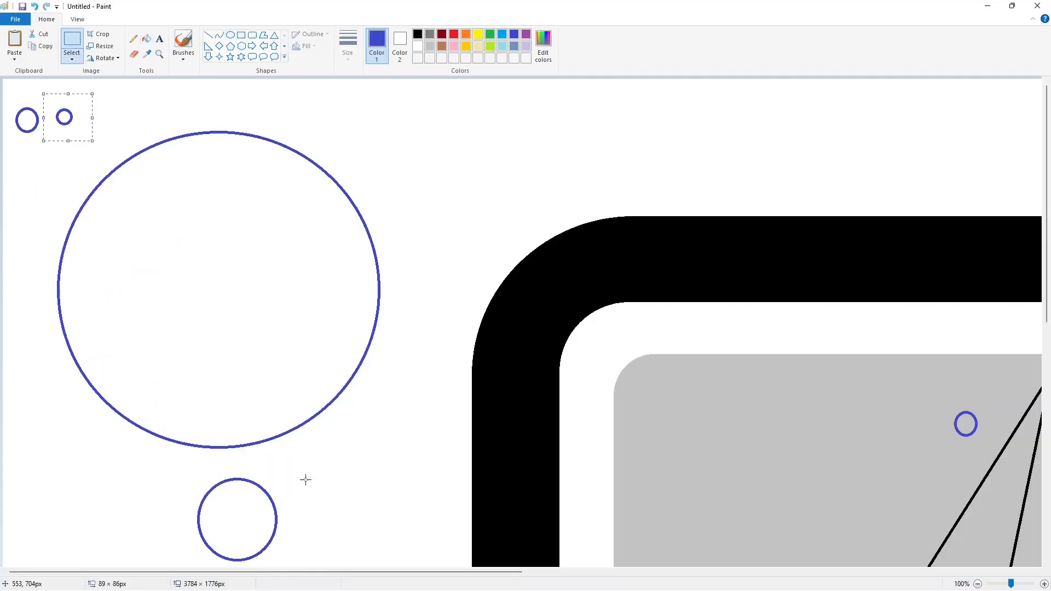
Step: Paste the smaller circle snugly between the slanted lines near their apex and fill the protruding tip and leftover circle light gray
{"action": "left_click_drag", "start_coordinate": [312, 571], "coordinate": [569, 572]}
{"action": "key", "text": "ctrl+v"}
{"action": "left_click_drag", "start_coordinate": [38, 113], "coordinate": [117, 195]}
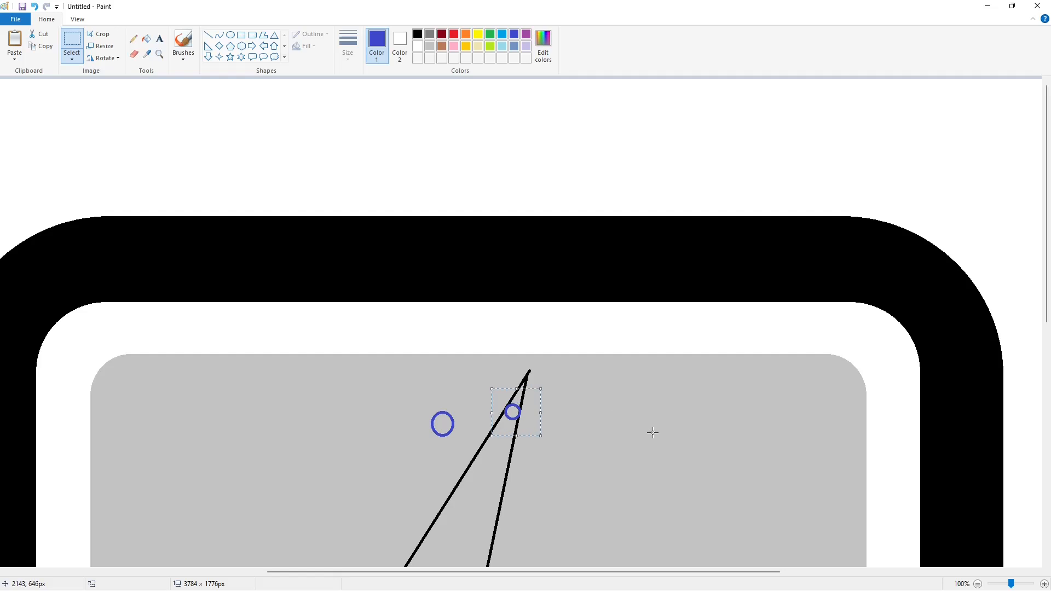
{"action": "left_click", "coordinate": [146, 38]}
{"action": "left_click", "coordinate": [452, 421]}
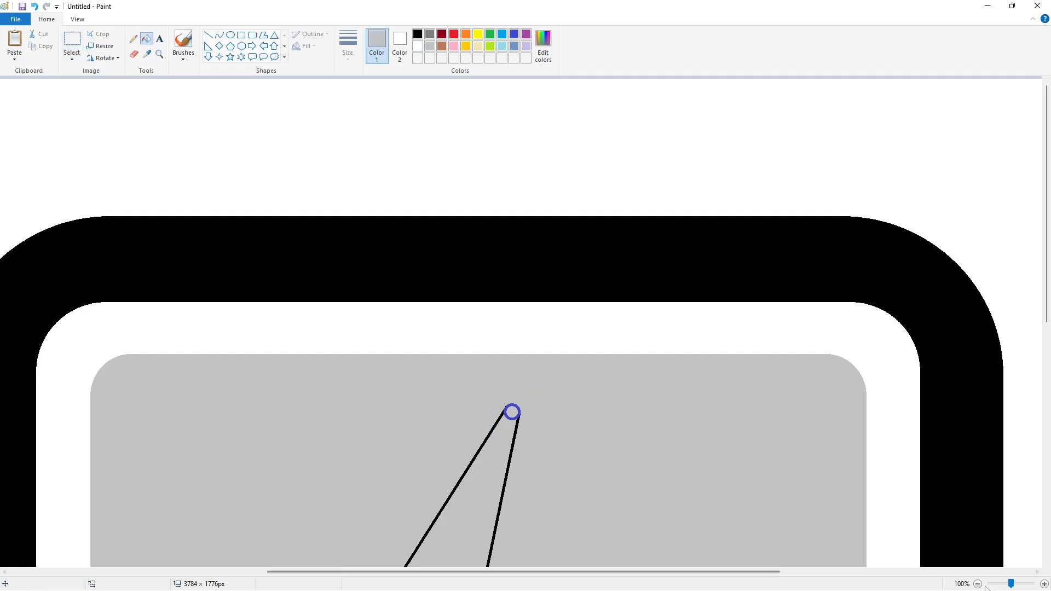
{"action": "scroll", "coordinate": [965, 549], "scroll_direction": "down", "scroll_amount": 1}
{"action": "scroll", "coordinate": [964, 540], "scroll_direction": "up", "scroll_amount": 1}
Step: Paste the smaller circle into the left crossing of the slanted and horizontal lines, trim the stray ends and recolor both circles black
{"action": "scroll", "coordinate": [964, 540], "scroll_direction": "down", "scroll_amount": 5}
{"action": "left_click_drag", "start_coordinate": [518, 572], "coordinate": [717, 573]}
{"action": "key", "text": "ctrl+v"}
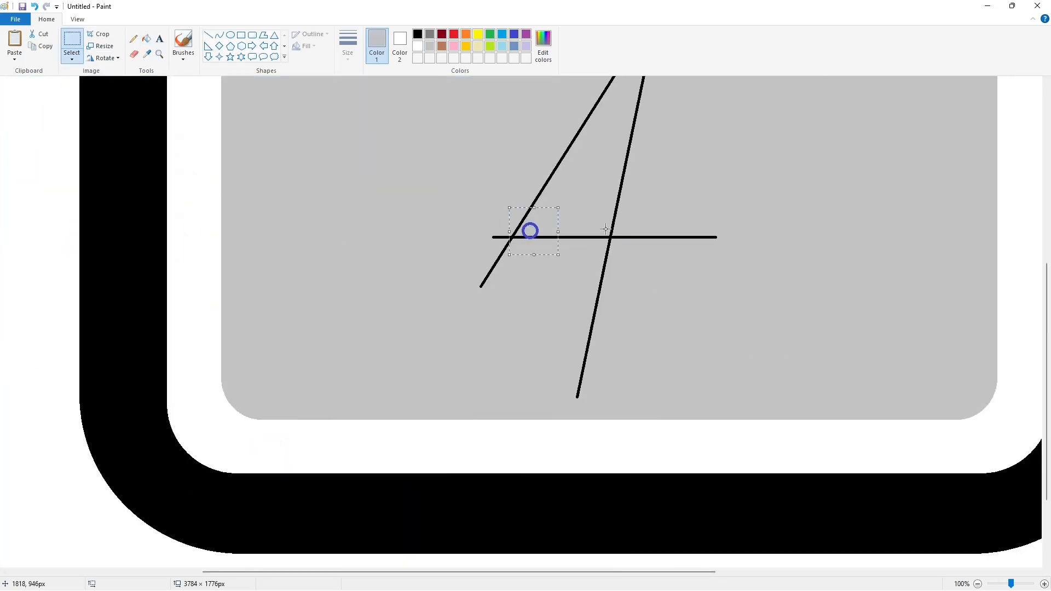
{"action": "left_click", "coordinate": [151, 41]}
Step: Fill the erased gaps and the line ends beyond the right-hand crossing light gray, leaving only the upper half of the bolt
{"action": "scroll", "coordinate": [747, 335], "scroll_direction": "up", "scroll_amount": 2}
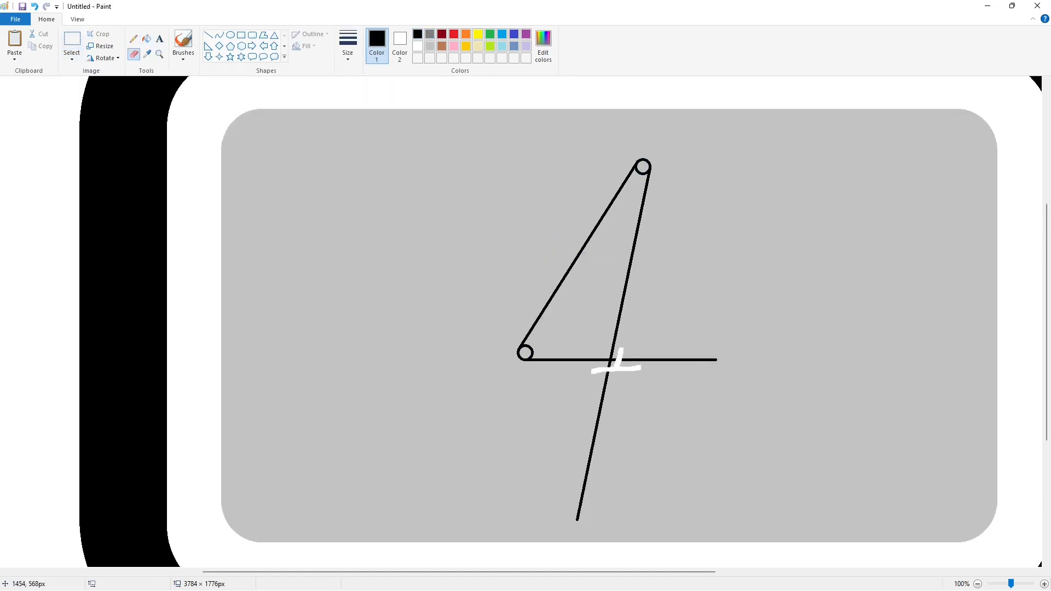
{"action": "left_click", "coordinate": [146, 38]}
{"action": "left_click", "coordinate": [629, 371]}
{"action": "left_click", "coordinate": [631, 360]}
{"action": "left_click", "coordinate": [608, 383]}
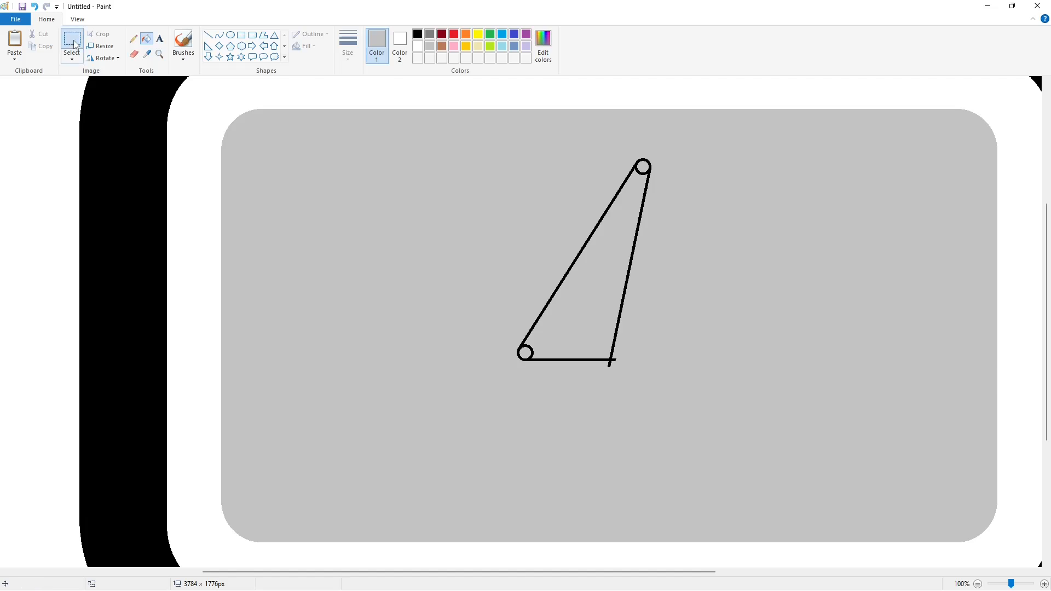
Step: Paste a copy of the half-bolt outline in the canvas's upper-left corner and fill its background and the leftover large circle arc white
{"action": "left_click", "coordinate": [825, 409]}
{"action": "scroll", "coordinate": [741, 387], "scroll_direction": "down", "scroll_amount": 1}
{"action": "key", "text": "ctrl+v"}
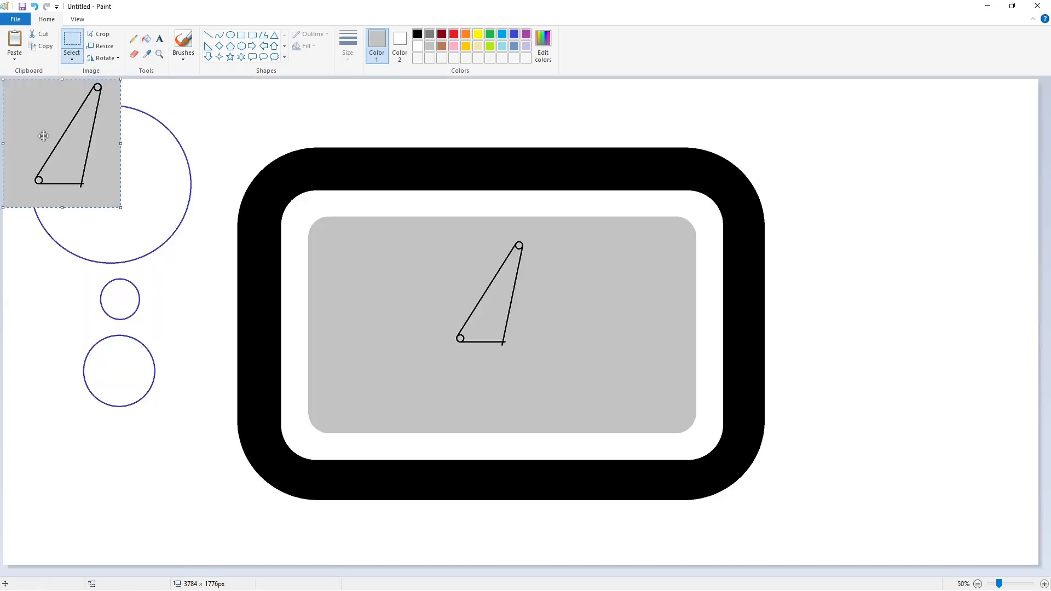
{"action": "left_click_drag", "start_coordinate": [43, 136], "coordinate": [49, 148]}
{"action": "left_click", "coordinate": [147, 38]}
{"action": "left_click", "coordinate": [418, 46]}
{"action": "left_click", "coordinate": [76, 156]}
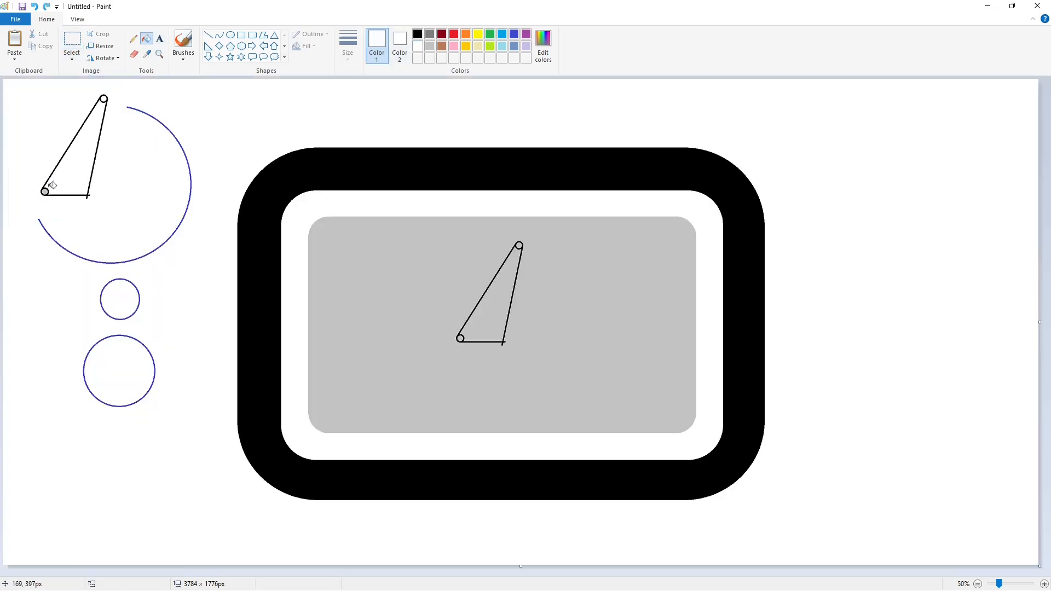
{"action": "left_click", "coordinate": [180, 144]}
Step: Copy the half-bolt, flip it vertically and horizontally, and place it in the gray panel as the bolt's lower half
{"action": "left_click", "coordinate": [71, 40]}
{"action": "left_click_drag", "start_coordinate": [160, 236], "coordinate": [14, 78]}
{"action": "key", "text": "ctrl+c"}
{"action": "key", "text": "ctrl+v"}
{"action": "left_click", "coordinate": [103, 58]}
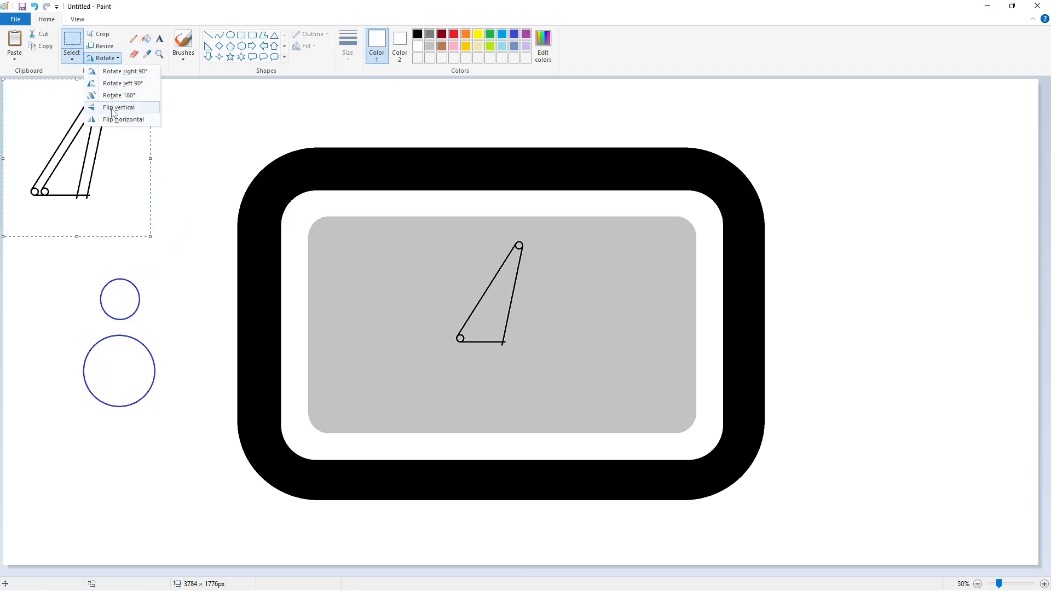
{"action": "left_click", "coordinate": [110, 107]}
{"action": "left_click_drag", "start_coordinate": [77, 164], "coordinate": [514, 357]}
{"action": "left_click", "coordinate": [104, 58]}
{"action": "left_click", "coordinate": [110, 119]}
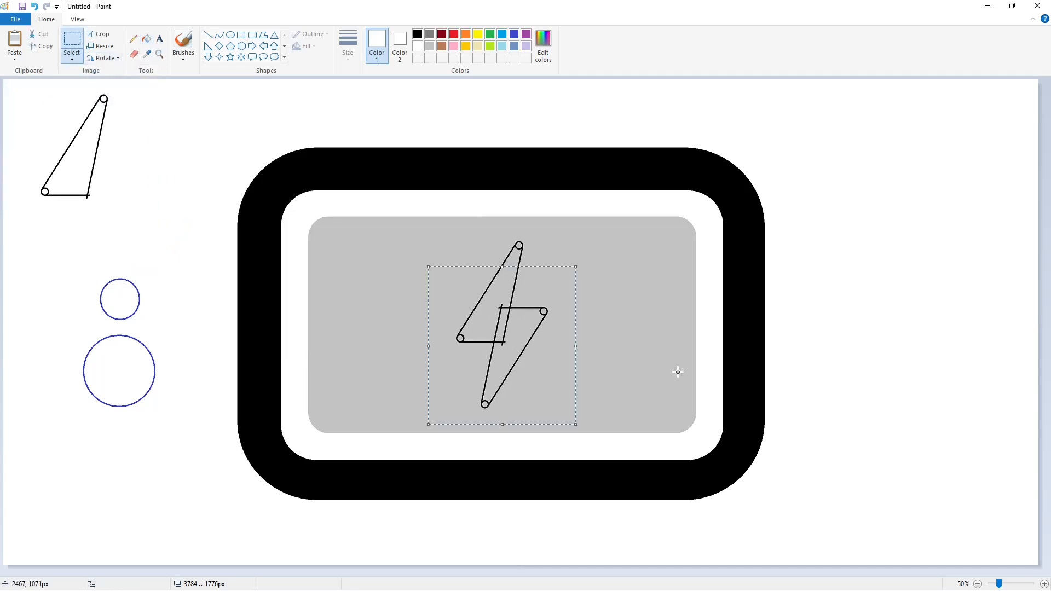
{"action": "left_click", "coordinate": [711, 406]}
Step: Fill all enclosed parts of the lightning bolt black
{"action": "scroll", "coordinate": [509, 516], "scroll_direction": "down", "scroll_amount": 1}
{"action": "scroll", "coordinate": [520, 564], "scroll_direction": "up", "scroll_amount": 1}
{"action": "scroll", "coordinate": [626, 493], "scroll_direction": "up", "scroll_amount": 1}
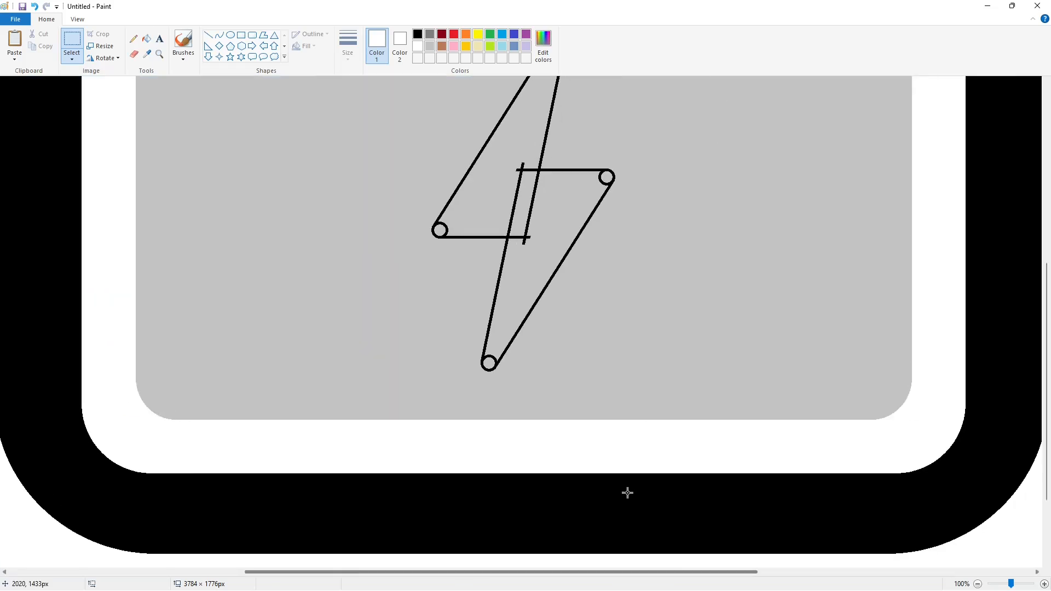
{"action": "scroll", "coordinate": [626, 493], "scroll_direction": "up", "scroll_amount": 2}
{"action": "left_click", "coordinate": [418, 34]}
{"action": "left_click", "coordinate": [514, 263]}
{"action": "left_click", "coordinate": [496, 462]}
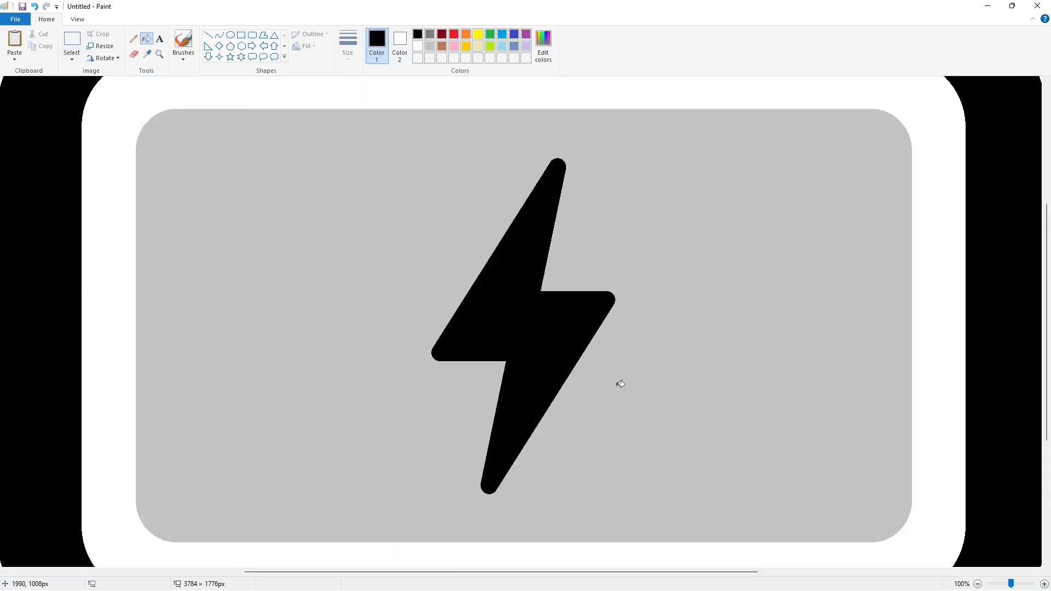
Step: Draw a tall black rounded rectangle over the middle of the frame's right edge and adjust its position as the battery terminal
{"action": "left_click", "coordinate": [72, 39]}
{"action": "left_click", "coordinate": [895, 458]}
{"action": "scroll", "coordinate": [895, 458], "scroll_direction": "down", "scroll_amount": 1}
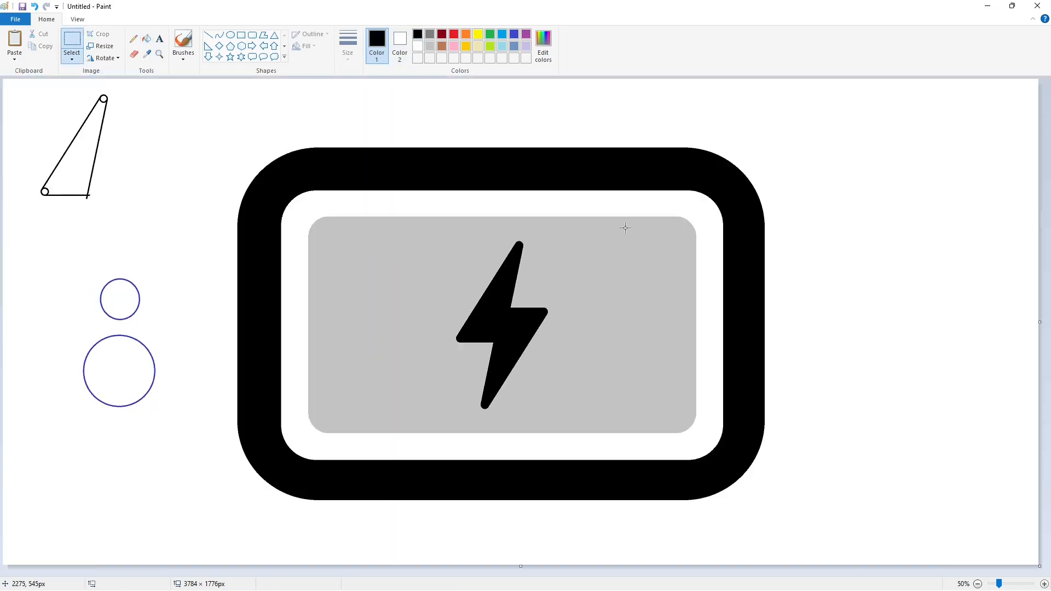
{"action": "left_click", "coordinate": [251, 36]}
{"action": "mouse_move", "coordinate": [742, 250]}
{"action": "left_mouse_down"}
{"action": "mouse_move", "coordinate": [797, 396]}
{"action": "mouse_move", "coordinate": [757, 390]}
{"action": "left_mouse_up"}
{"action": "key", "text": "ctrl+plus"}
{"action": "key", "text": "ctrl+plus"}
{"action": "key", "text": "ctrl+plus"}
{"action": "key", "text": "ctrl+plus"}
{"action": "key", "text": "Left"}
{"action": "key", "text": "Left"}
{"action": "key", "text": "Left"}
{"action": "key", "text": "Left"}
{"action": "key", "text": "Left"}
{"action": "key", "text": "Left"}
{"action": "key", "text": "Left"}
{"action": "key", "text": "Left"}
{"action": "key", "text": "Left"}
{"action": "key", "text": "Left"}
{"action": "key", "text": "Left"}
{"action": "key", "text": "Left"}
{"action": "key", "text": "Left"}
{"action": "left_click_drag", "start_coordinate": [762, 251], "coordinate": [762, 259]}
{"action": "key", "text": "Left"}
{"action": "key", "text": "Left"}
{"action": "key", "text": "Left"}
{"action": "key", "text": "Left"}
{"action": "key", "text": "Left"}
{"action": "key", "text": "Left"}
{"action": "key", "text": "Left"}
{"action": "key", "text": "Right"}
{"action": "key", "text": "Right"}
{"action": "key", "text": "Right"}
{"action": "key", "text": "Right"}
{"action": "key", "text": "Right"}
{"action": "key", "text": "Right"}
{"action": "key", "text": "Right"}
Step: Fill the inside of the battery terminal's rounded rectangle black
{"action": "left_click", "coordinate": [957, 355]}
{"action": "left_click", "coordinate": [146, 39]}
{"action": "left_click", "coordinate": [773, 351]}
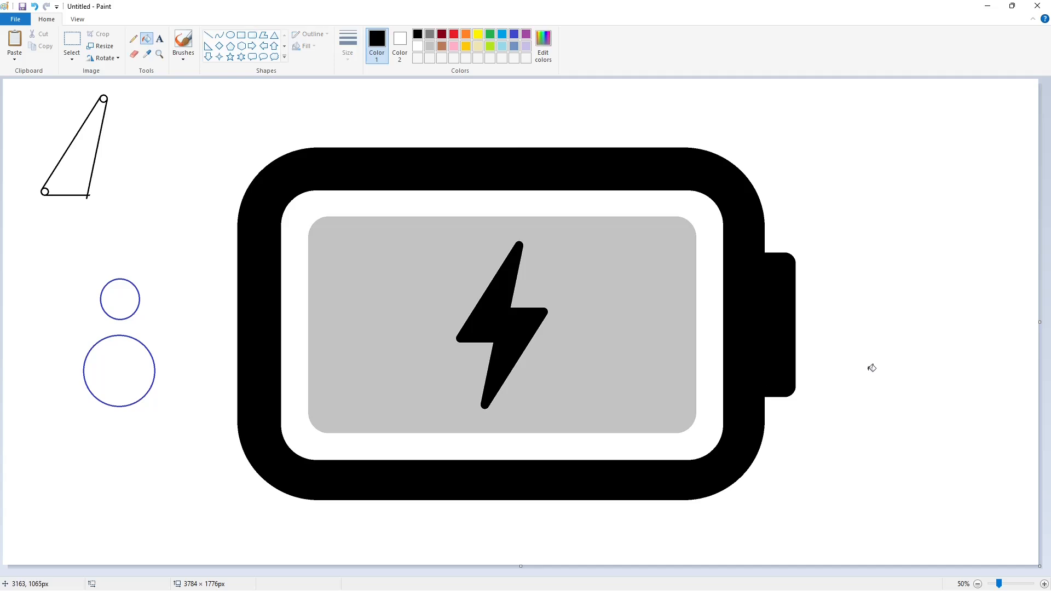
Step: Paste a copy of the black lightning bolt in the canvas's upper-left corner and fill its gray background white
{"action": "left_click", "coordinate": [72, 44]}
{"action": "left_click_drag", "start_coordinate": [376, 228], "coordinate": [604, 429]}
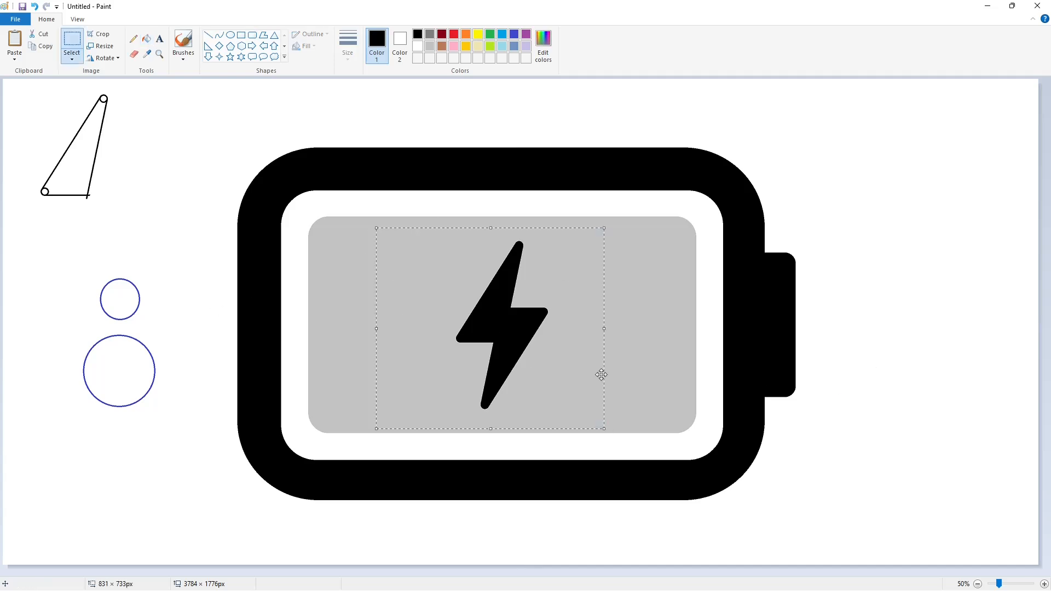
{"action": "left_click", "coordinate": [1043, 584]}
{"action": "key", "text": "ctrl+v"}
{"action": "left_click_drag", "start_coordinate": [357, 333], "coordinate": [275, 351]}
{"action": "left_click", "coordinate": [447, 326]}
{"action": "left_click", "coordinate": [147, 38]}
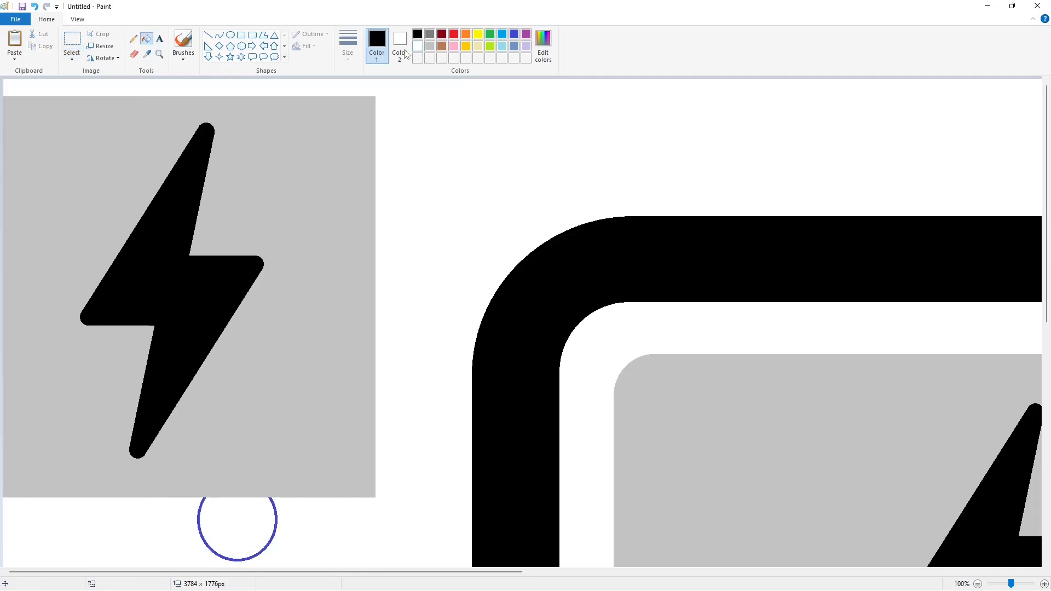
{"action": "left_click", "coordinate": [418, 46]}
{"action": "left_click", "coordinate": [329, 203]}
Step: Draw an indigo diagonal line across the gray panel from its lower-left corner to just past its upper-right corner
{"action": "left_click_drag", "start_coordinate": [409, 572], "coordinate": [703, 572]}
{"action": "scroll", "coordinate": [639, 482], "scroll_direction": "down", "scroll_amount": 3}
{"action": "left_click_drag", "start_coordinate": [630, 572], "coordinate": [593, 572]}
{"action": "left_click", "coordinate": [208, 35]}
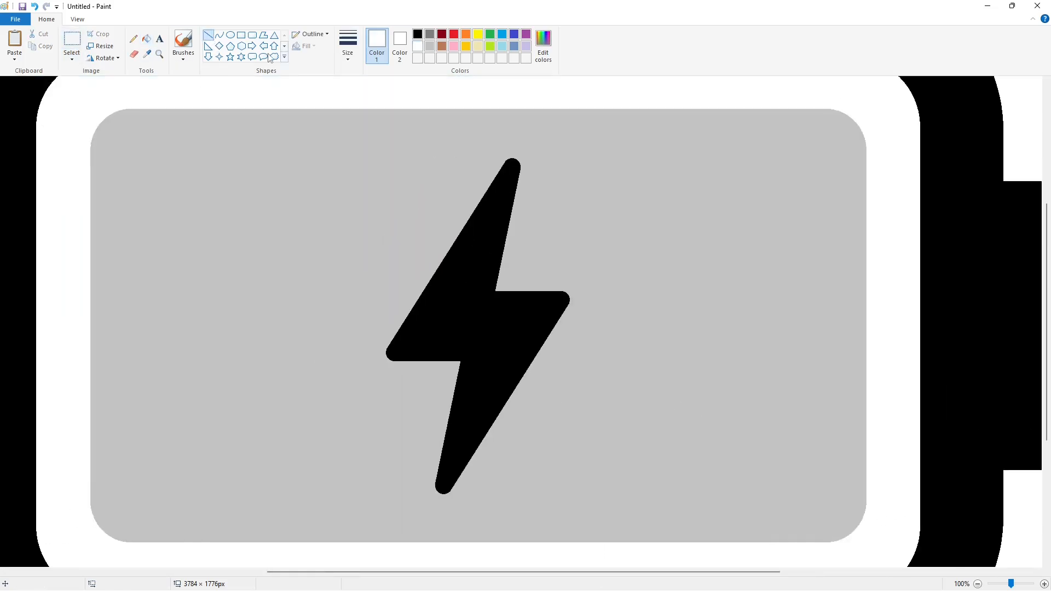
{"action": "left_click_drag", "start_coordinate": [870, 112], "coordinate": [79, 537]}
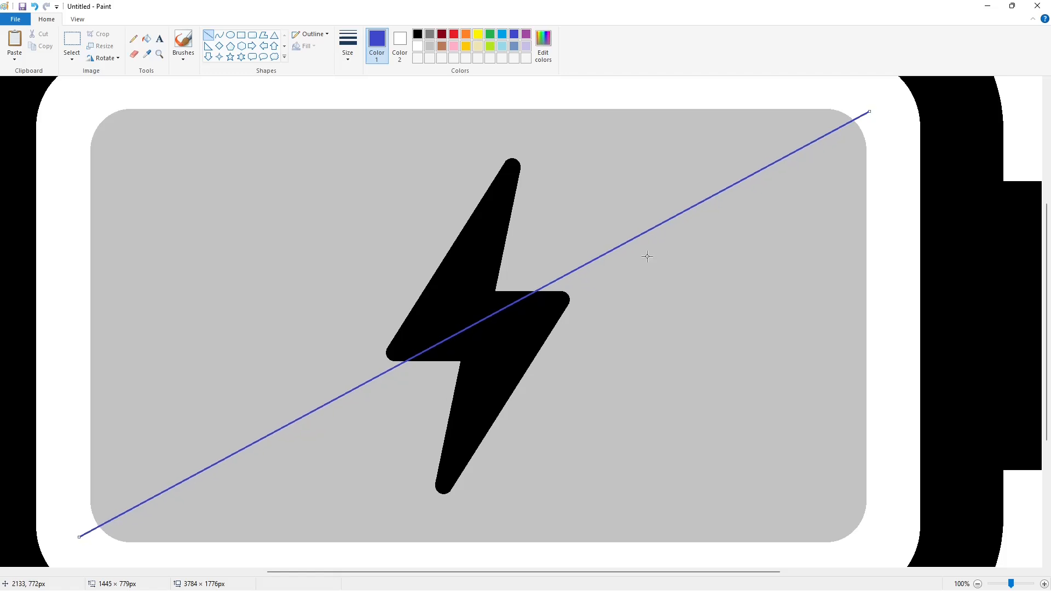
{"action": "left_click_drag", "start_coordinate": [871, 111], "coordinate": [879, 108]}
Step: Cut the diagonal at the panel's corners with white, clear its outer upper end and fill the panel area below the diagonal white
{"action": "left_click", "coordinate": [354, 61]}
{"action": "left_click", "coordinate": [355, 140]}
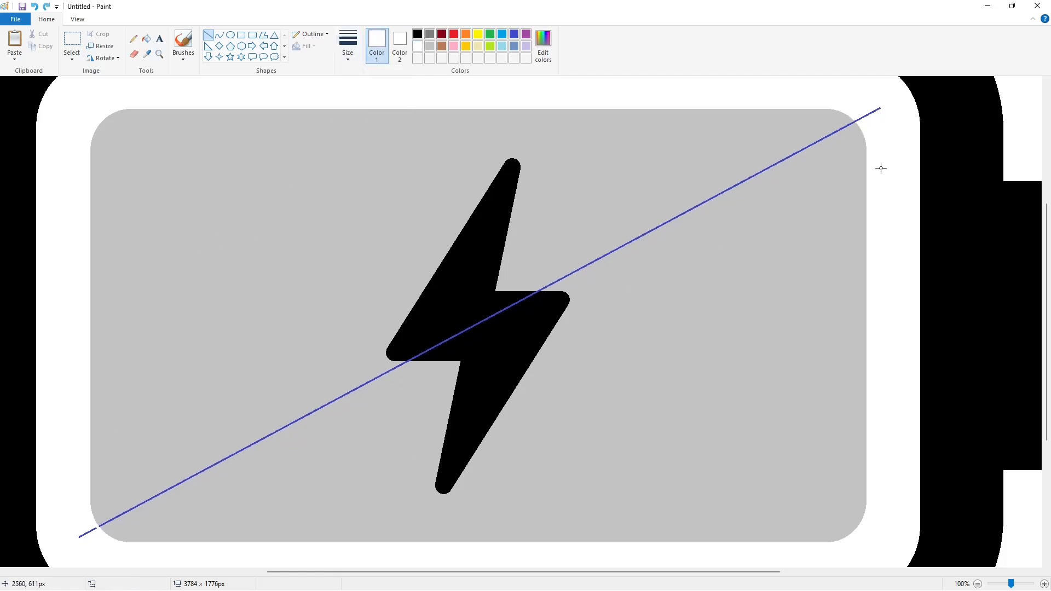
{"action": "left_click", "coordinate": [150, 41]}
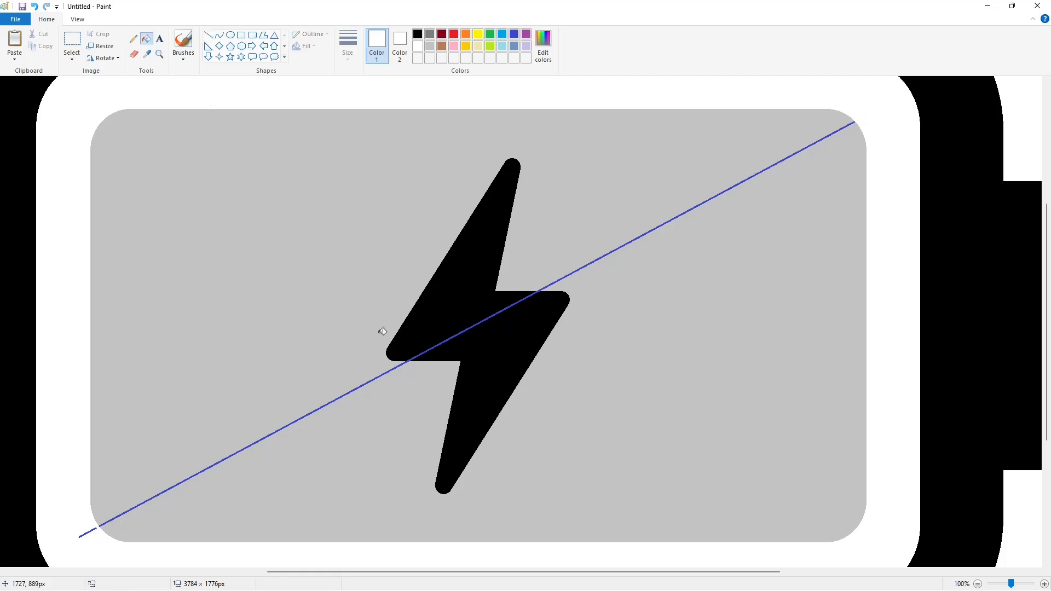
{"action": "left_click", "coordinate": [699, 334]}
Step: Cover the central bolt with a copy of the upper-left bolt and fill the panel area below the diagonal indigo
{"action": "left_click_drag", "start_coordinate": [679, 572], "coordinate": [416, 573]}
{"action": "scroll", "coordinate": [273, 328], "scroll_direction": "up", "scroll_amount": 4}
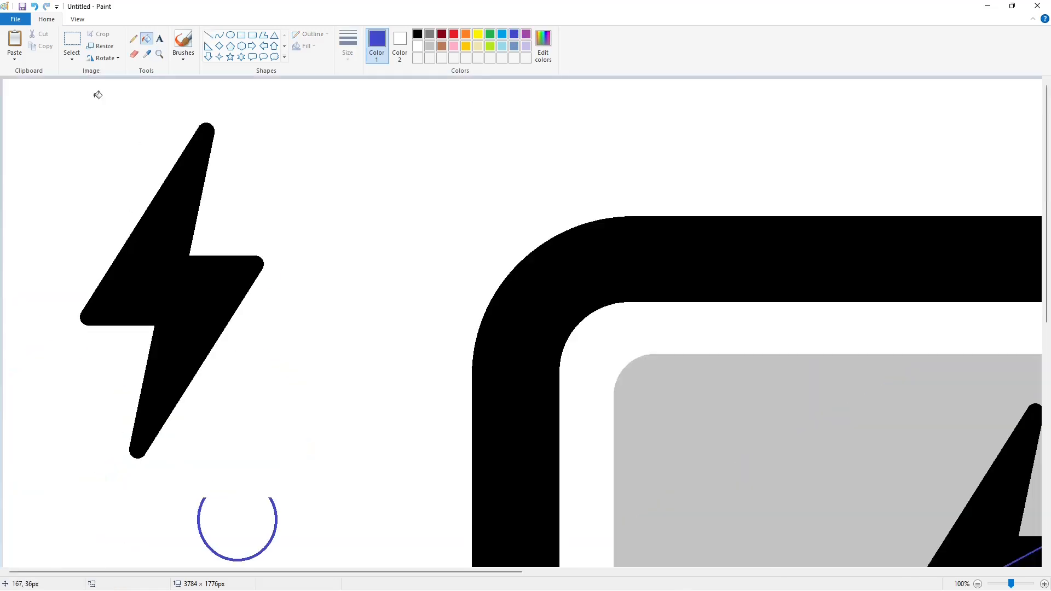
{"action": "left_click", "coordinate": [72, 42]}
{"action": "left_click_drag", "start_coordinate": [13, 89], "coordinate": [364, 471]}
{"action": "left_click_drag", "start_coordinate": [439, 572], "coordinate": [695, 543]}
{"action": "scroll", "coordinate": [656, 509], "scroll_direction": "down", "scroll_amount": 1}
{"action": "key", "text": "ctrl+v"}
{"action": "left_click_drag", "start_coordinate": [232, 202], "coordinate": [560, 371]}
{"action": "scroll", "coordinate": [827, 456], "scroll_direction": "down", "scroll_amount": 2}
{"action": "left_click", "coordinate": [827, 456]}
{"action": "scroll", "coordinate": [827, 456], "scroll_direction": "down", "scroll_amount": 1}
Step: Erase the spare bolt and the two helper circles beside the battery by filling them white
{"action": "left_click", "coordinate": [147, 54]}
{"action": "left_click", "coordinate": [191, 151]}
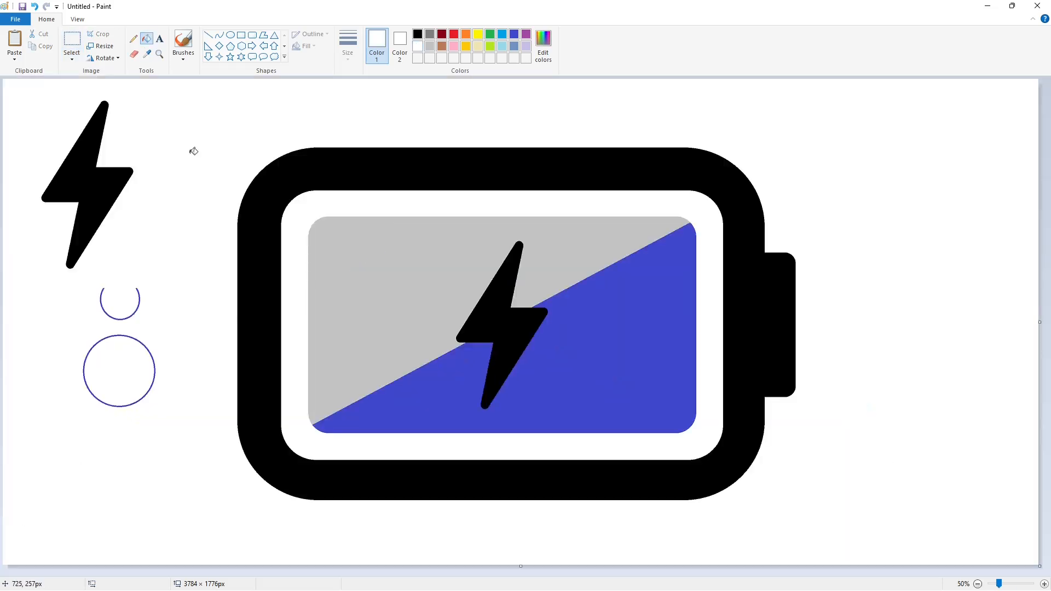
{"action": "left_click", "coordinate": [101, 178]}
{"action": "left_click", "coordinate": [138, 305]}
{"action": "left_click", "coordinate": [139, 341]}
Step: Create a darker shade of the lime palette color as a custom color
{"action": "left_click", "coordinate": [488, 43]}
{"action": "left_click", "coordinate": [543, 46]}
{"action": "left_click_drag", "start_coordinate": [641, 275], "coordinate": [643, 293]}
{"action": "left_click", "coordinate": [424, 374]}
Step: Create a dark gray custom color with RGB 83, 83, 83 and fill the battery frame and terminal with it
{"action": "left_click", "coordinate": [429, 34]}
{"action": "left_click", "coordinate": [543, 46]}
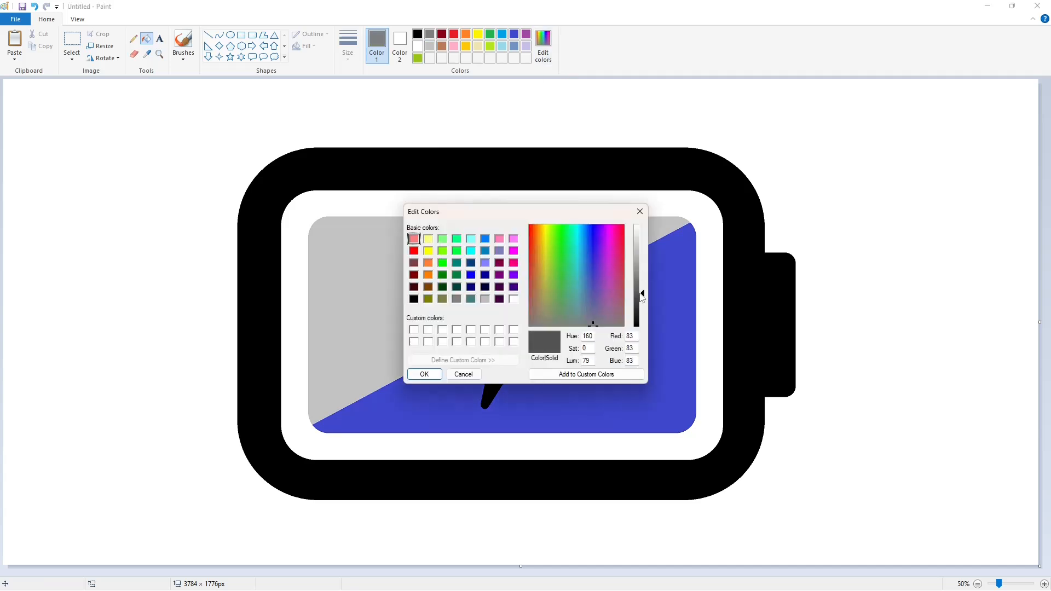
{"action": "left_click", "coordinate": [414, 376]}
{"action": "left_click", "coordinate": [508, 172]}
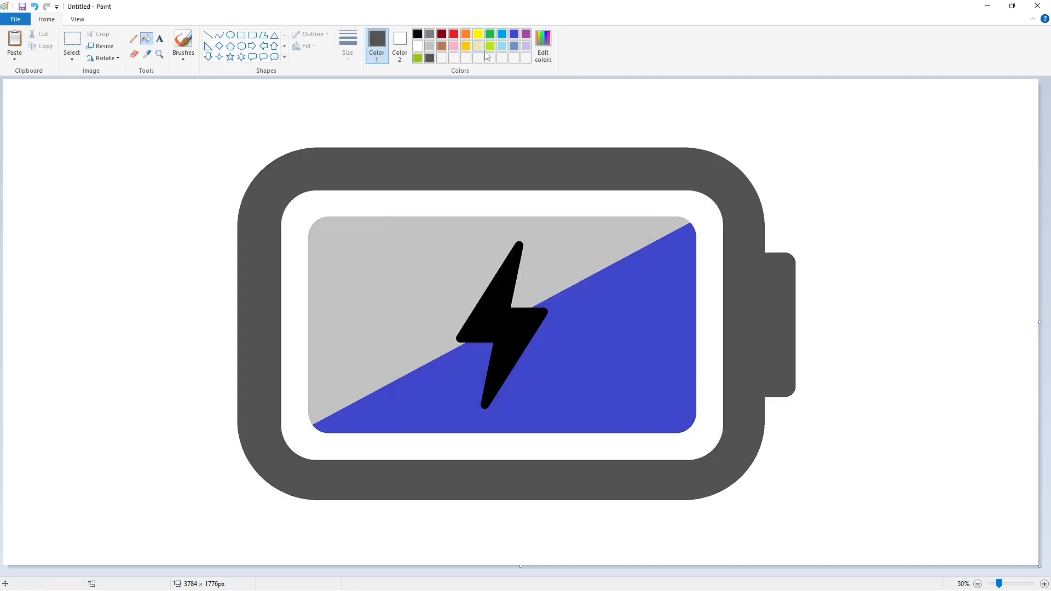
Step: Fill the panel's upper part lime and its lower part with the darker lime, and recolor the bolt white
{"action": "left_click", "coordinate": [426, 244]}
{"action": "left_click", "coordinate": [632, 316]}
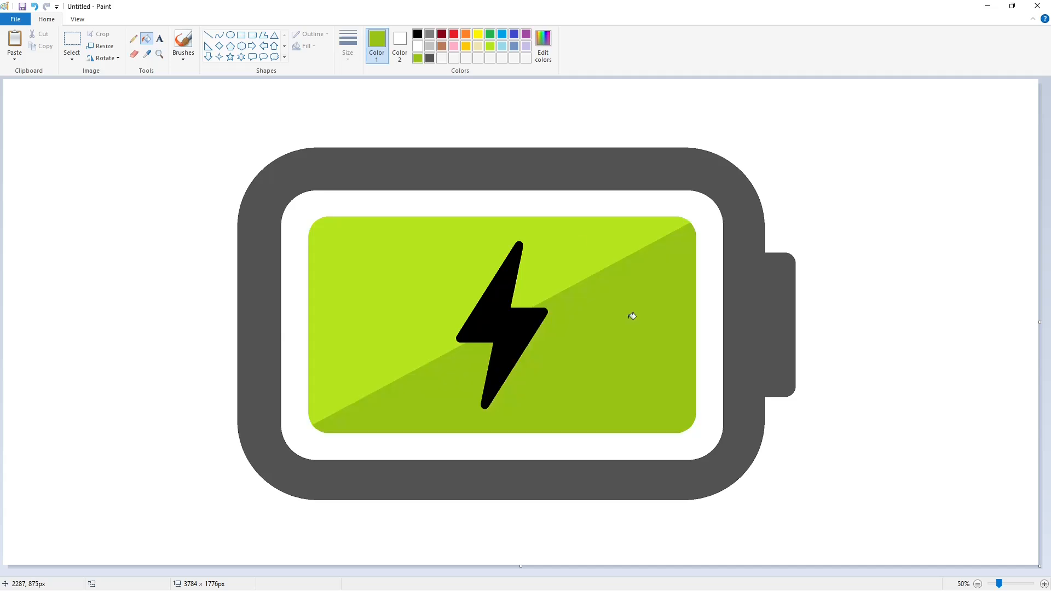
{"action": "left_click", "coordinate": [497, 314]}
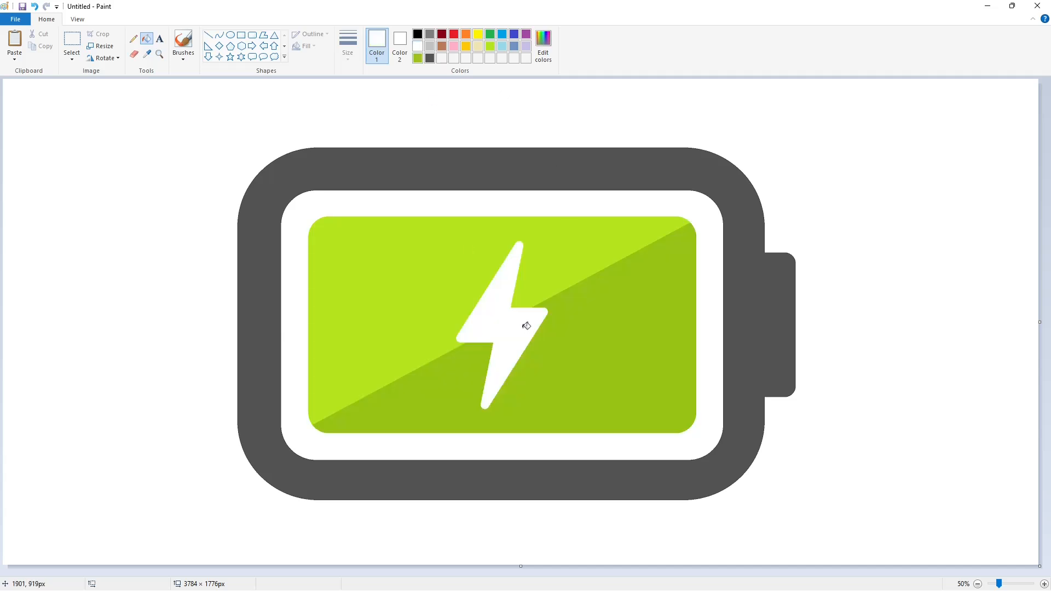
Step: Mix a new, slightly brighter dark lime from the lime color and refill the panel's lower part with it
{"action": "left_click", "coordinate": [541, 55]}
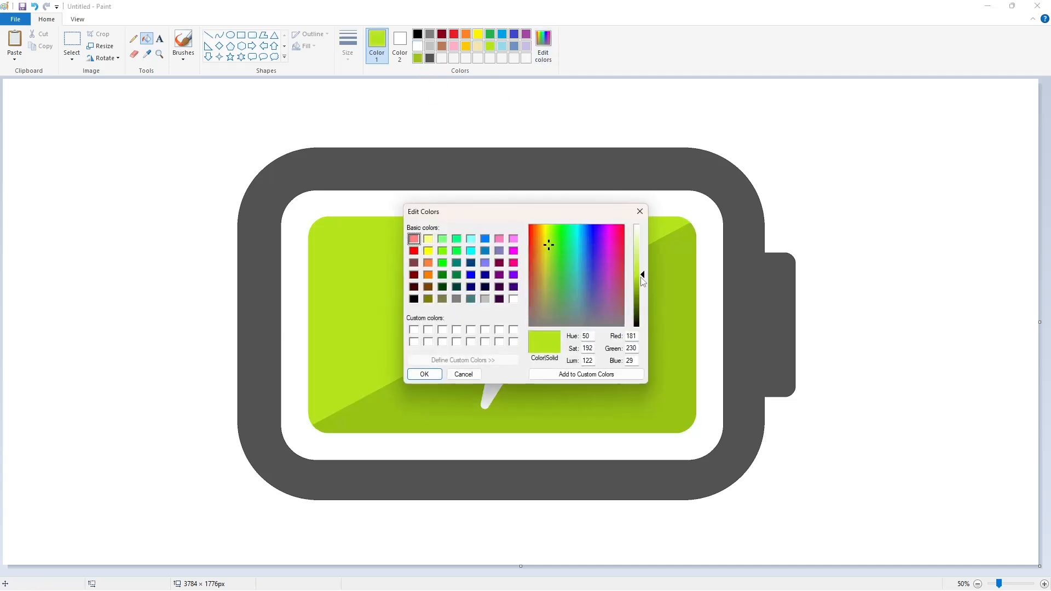
{"action": "left_click_drag", "start_coordinate": [645, 278], "coordinate": [644, 286]}
{"action": "left_click", "coordinate": [425, 374]}
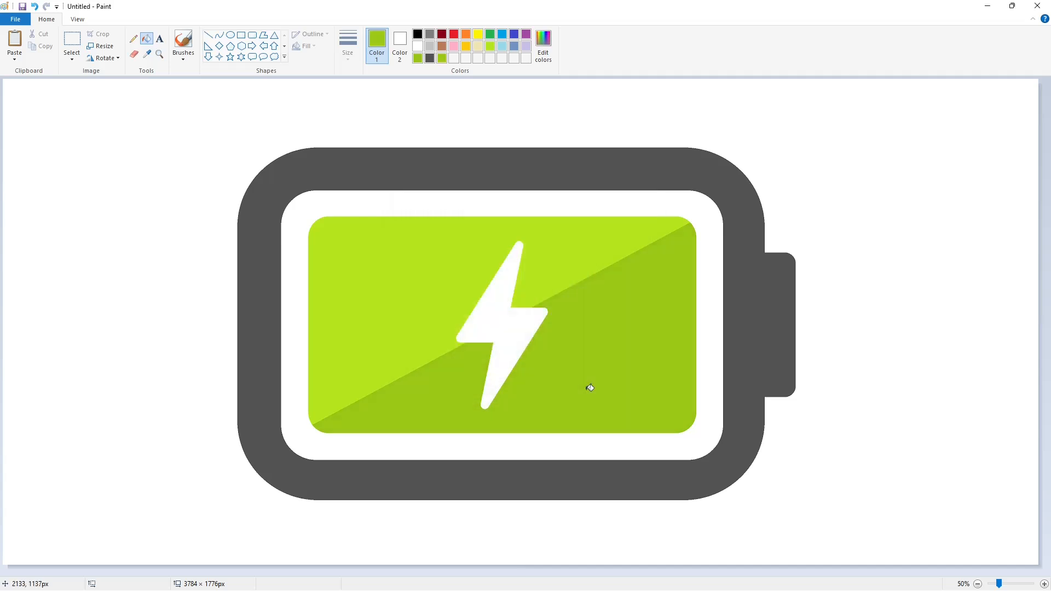